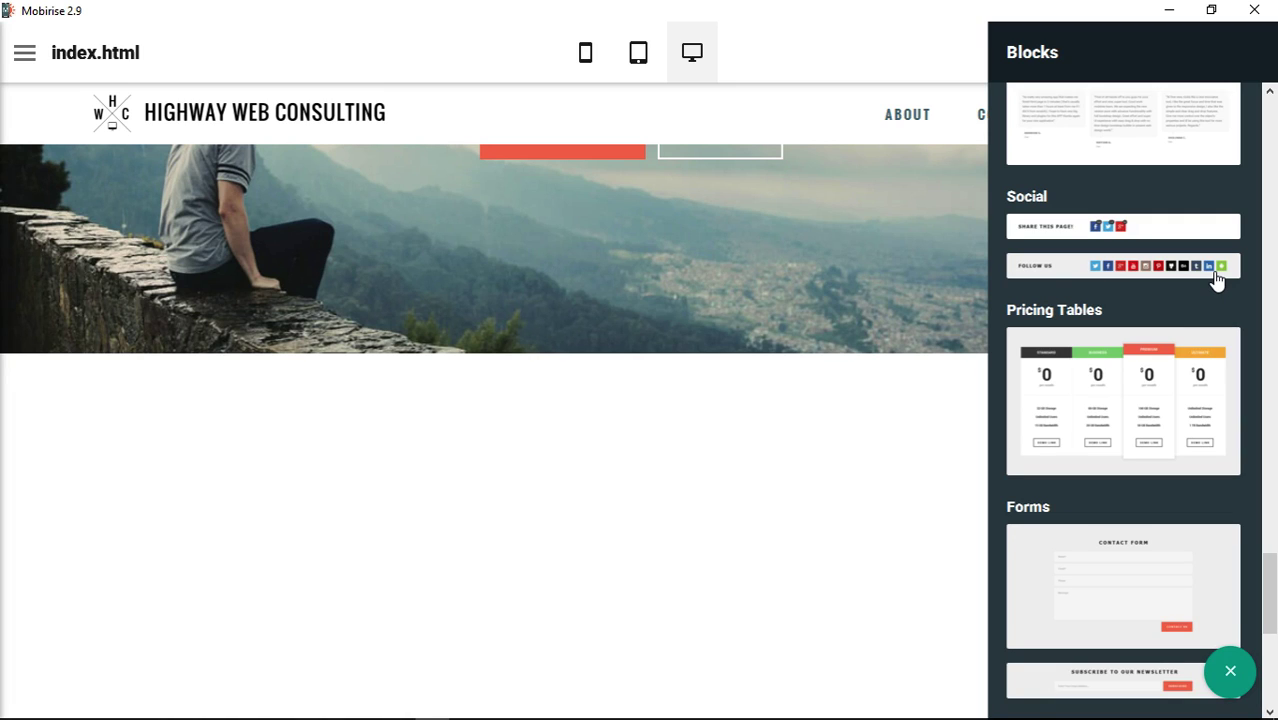
# Add the "Share This Page!" social block below the hero image and open its settings
pyautogui.click(1150, 239)
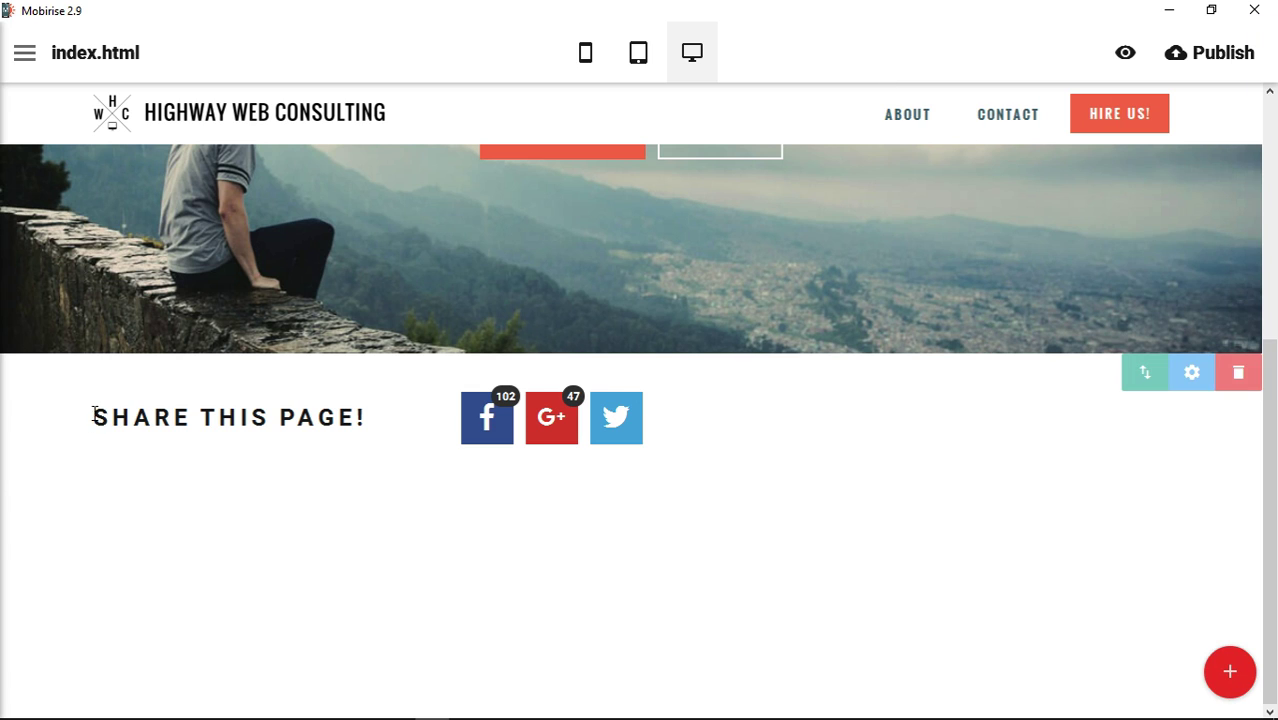
pyautogui.moveTo(94, 418); pyautogui.dragTo(371, 417)
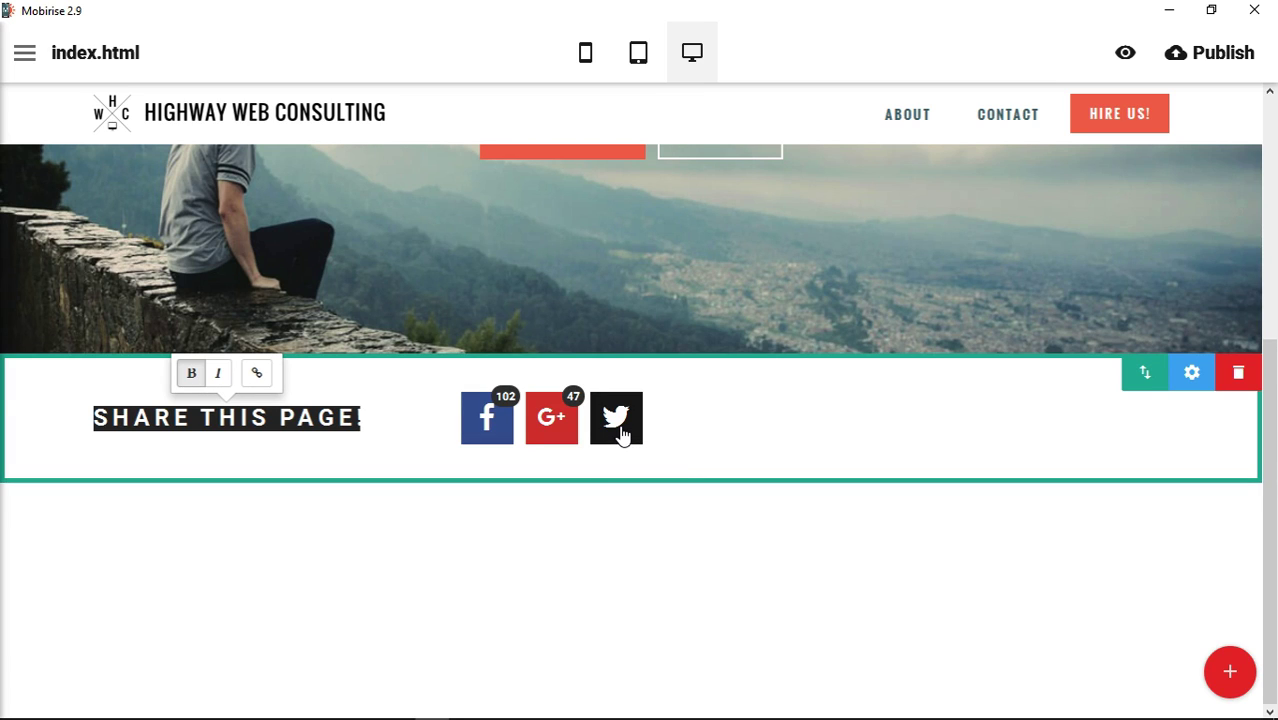
pyautogui.click(1191, 376)
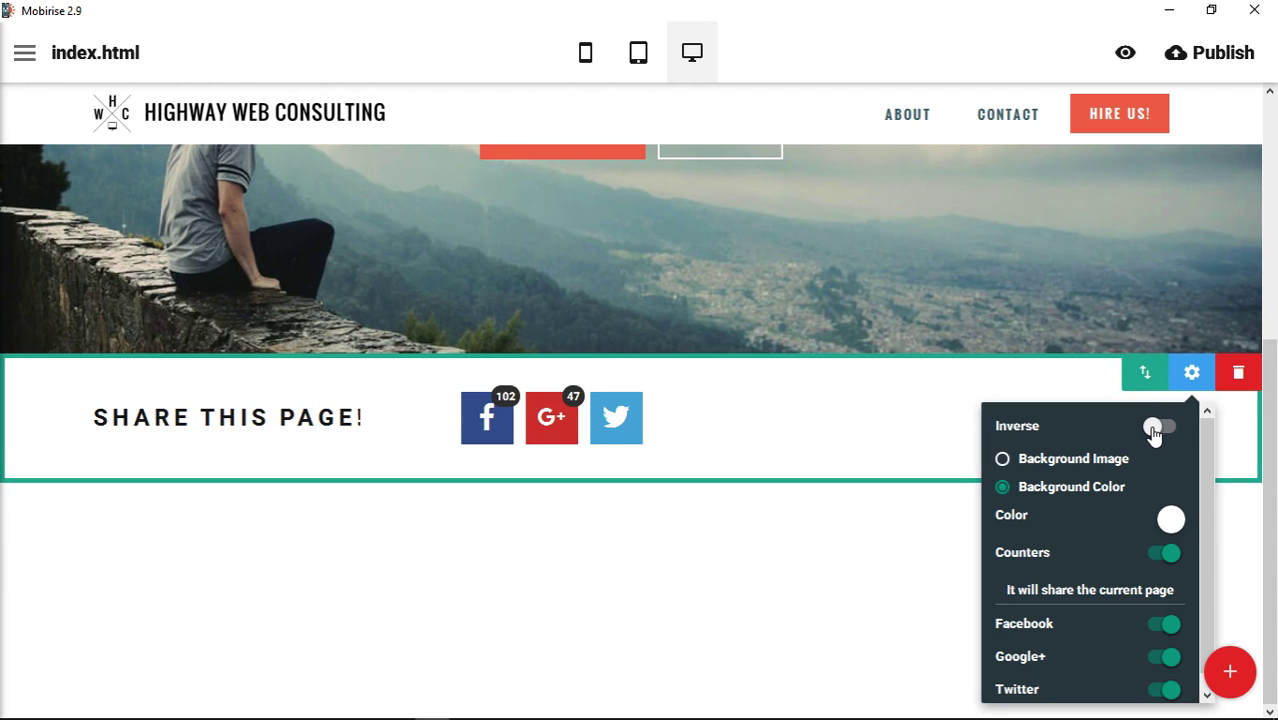
# Try the Inverse option on the share block's icons and switch it off again
pyautogui.click(1155, 428)
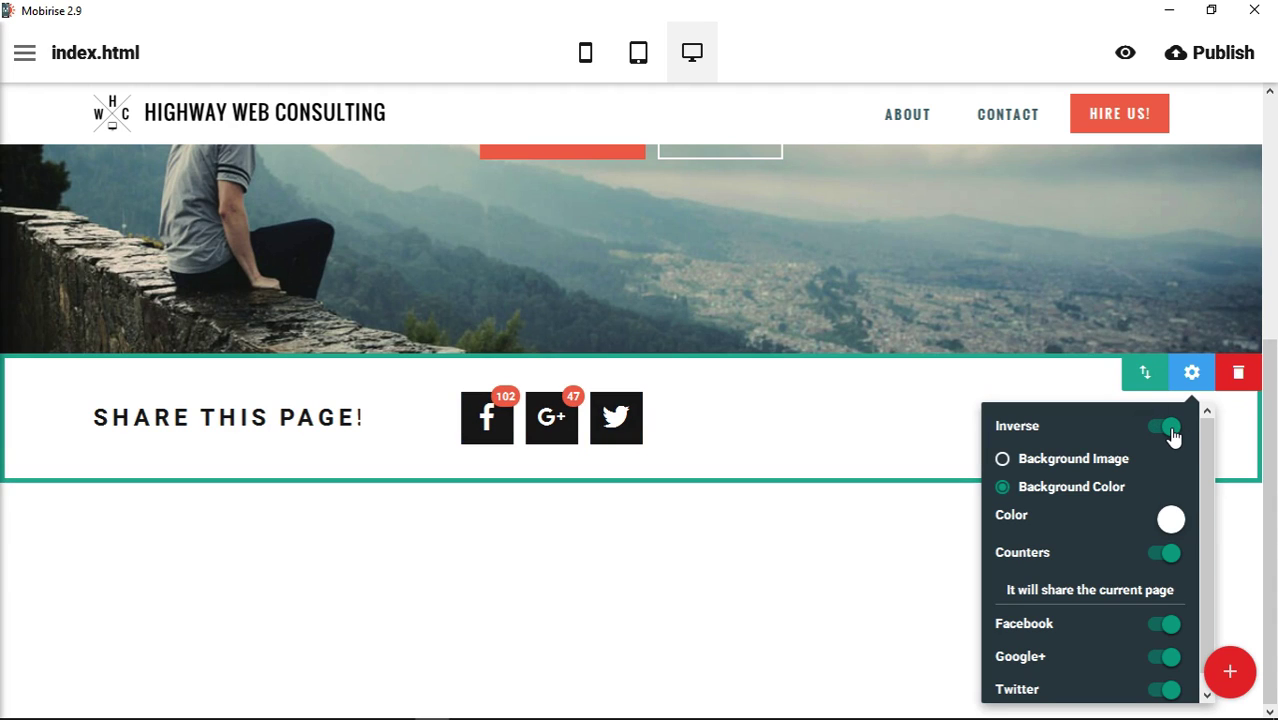
pyautogui.click(1165, 430)
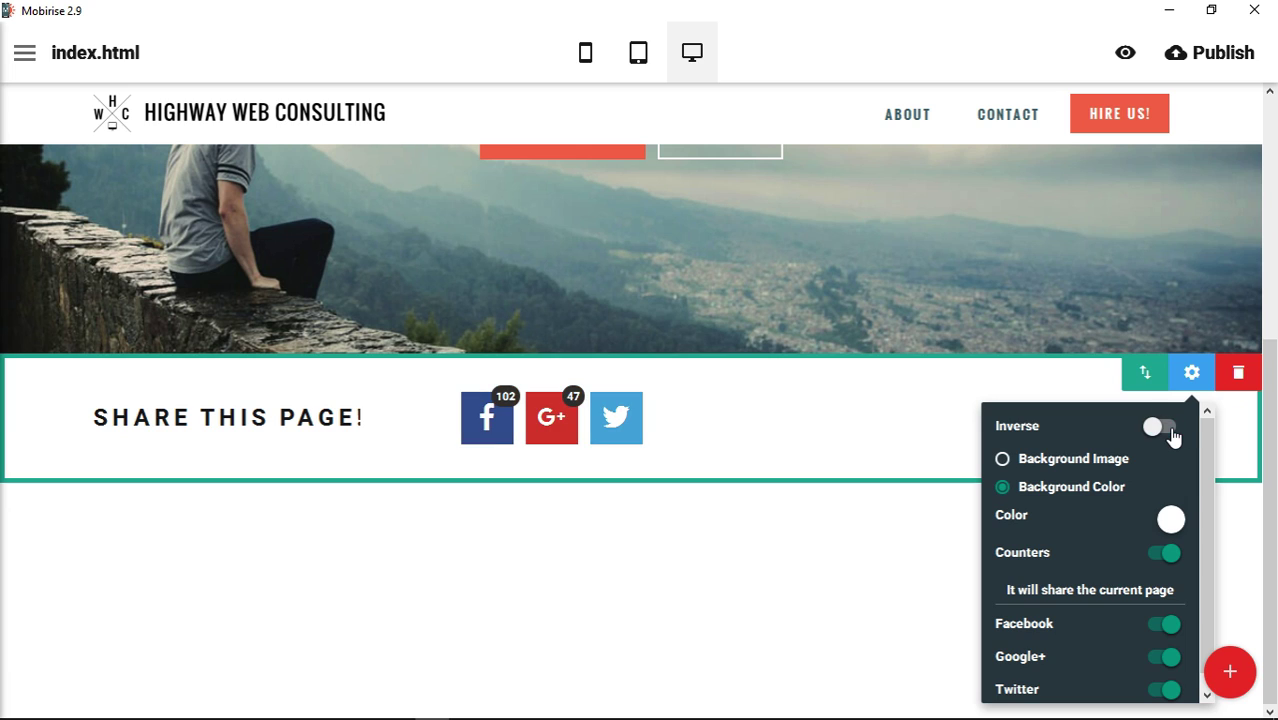
pyautogui.click(1154, 431)
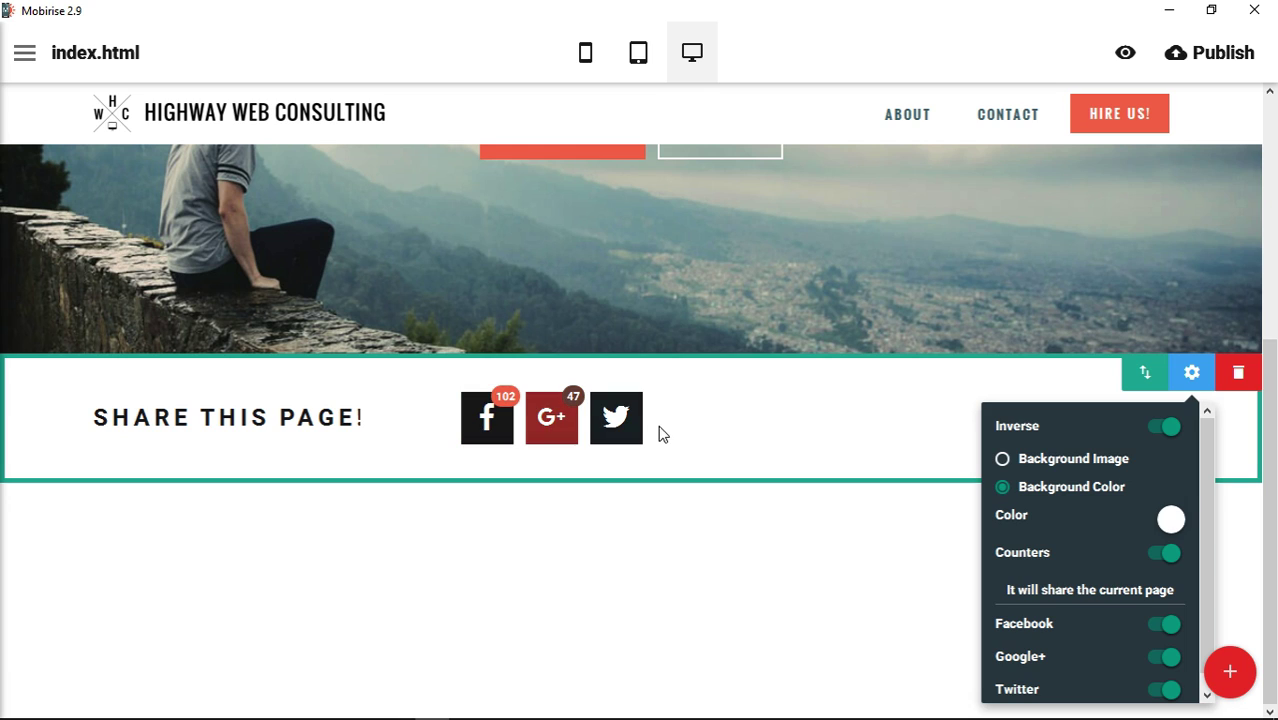
pyautogui.click(1166, 427)
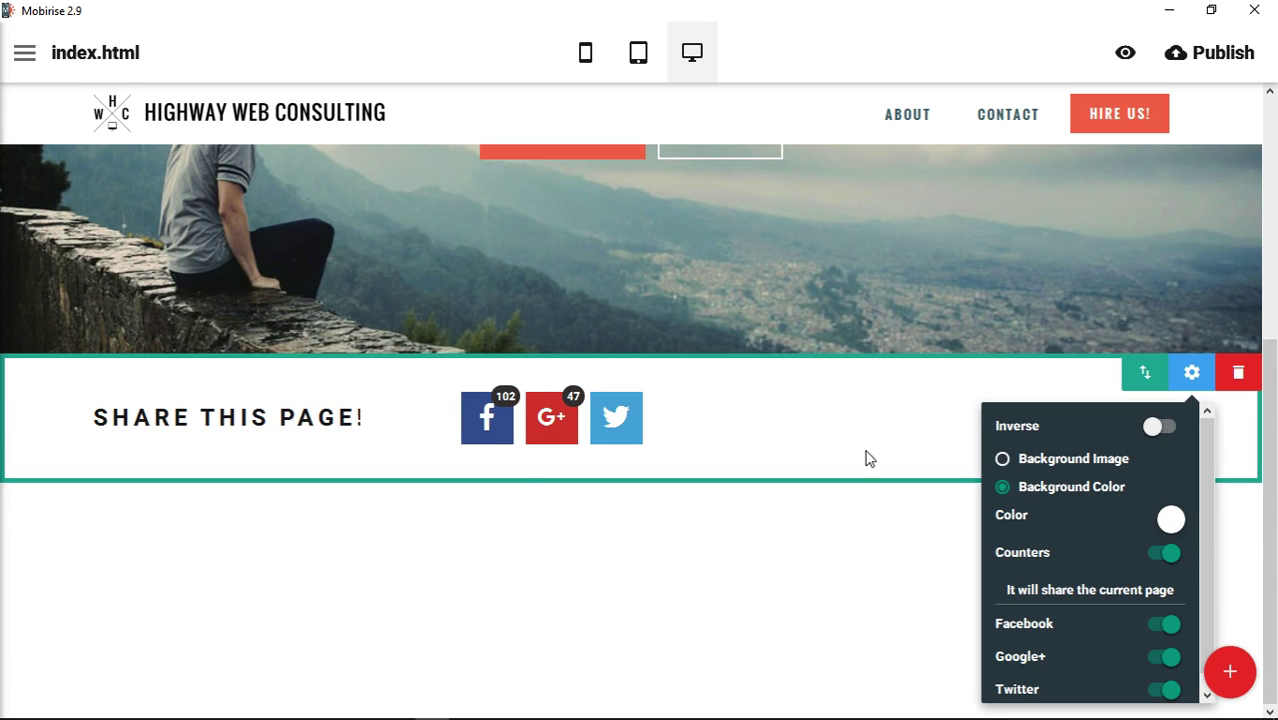
# Try a background image on the share block, with the Overlay switched on and off
pyautogui.click(1108, 460)
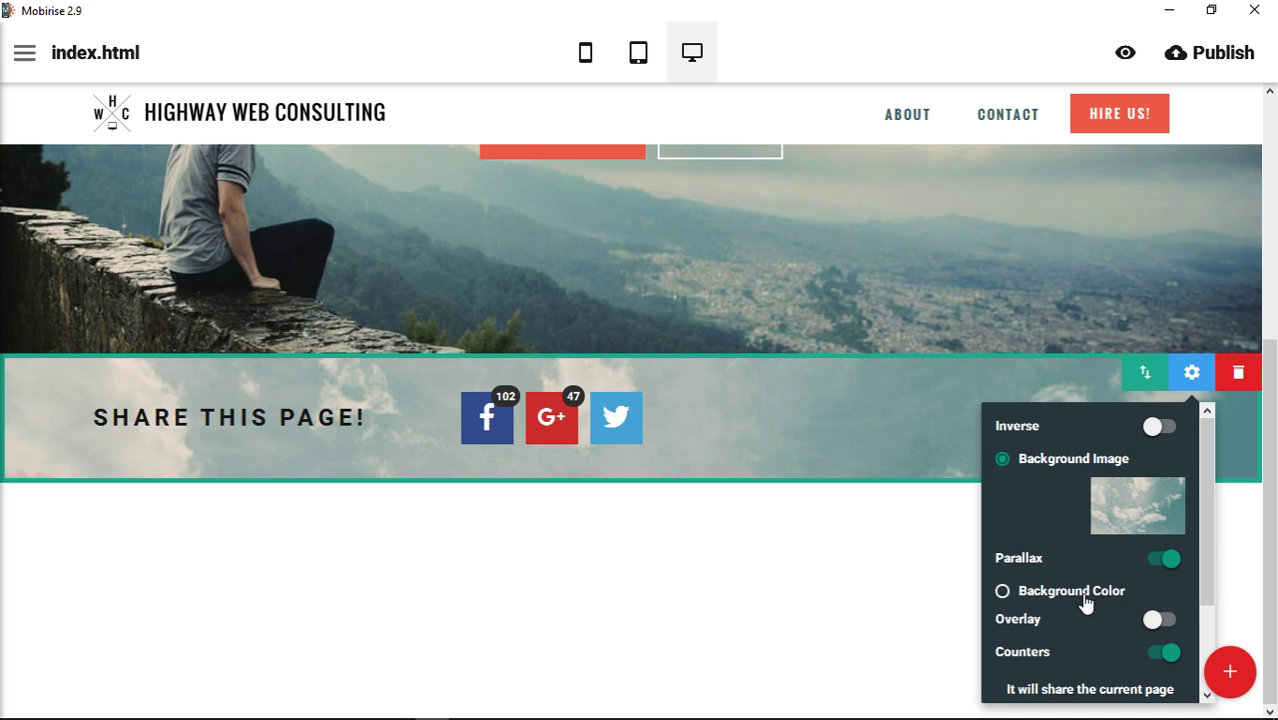
pyautogui.click(1156, 621)
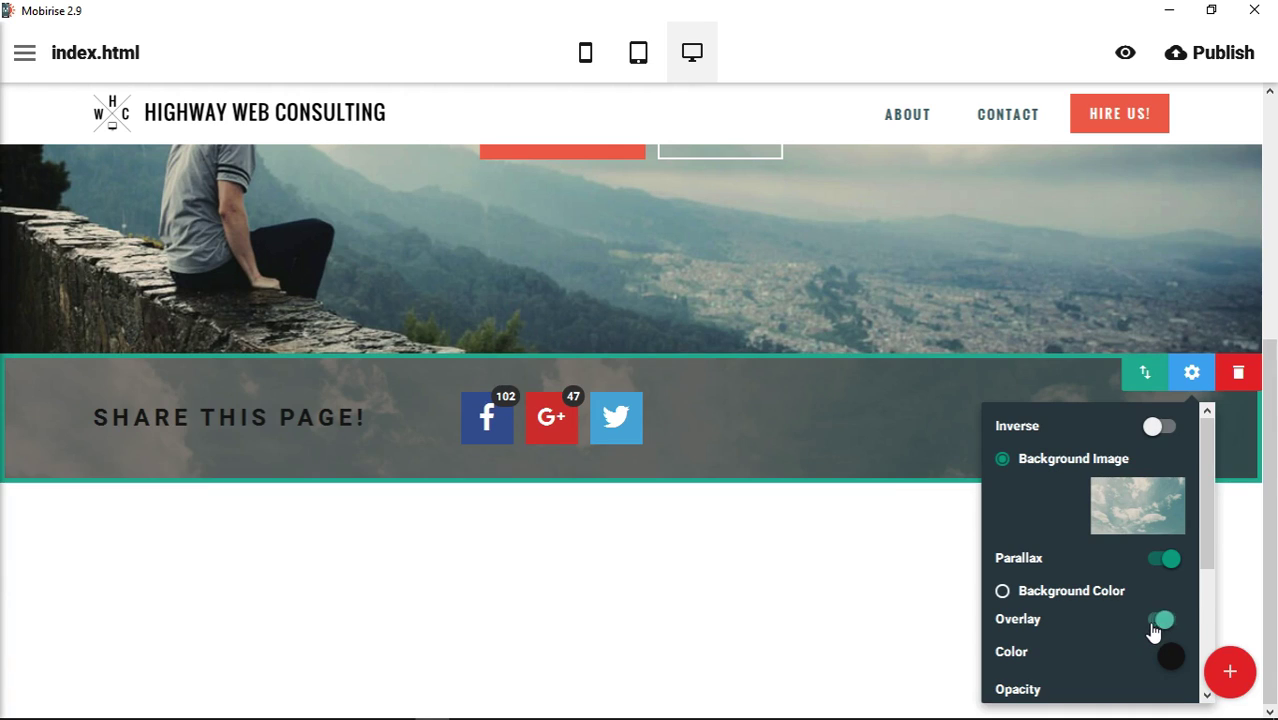
pyautogui.click(1176, 624)
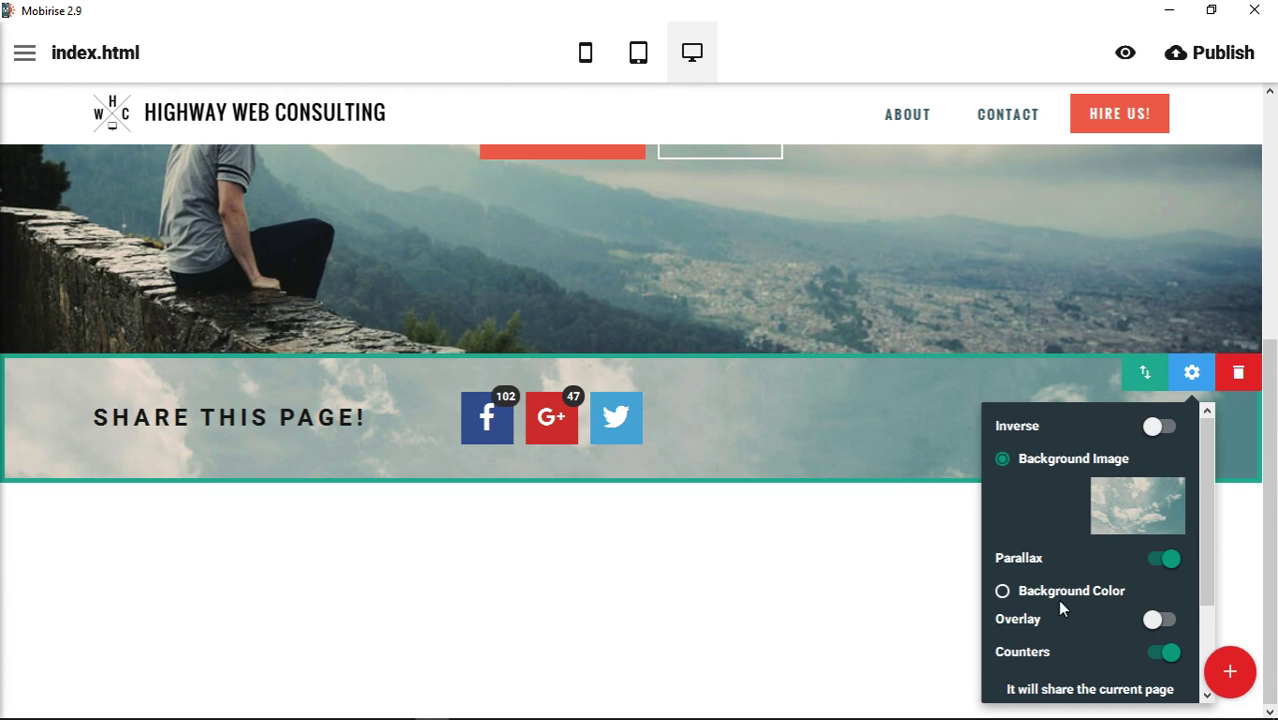
pyautogui.scroll(-2, 1057, 538)
pyautogui.scroll(2, 1057, 538)
# Give the share block a solid green background color
pyautogui.click(1057, 592)
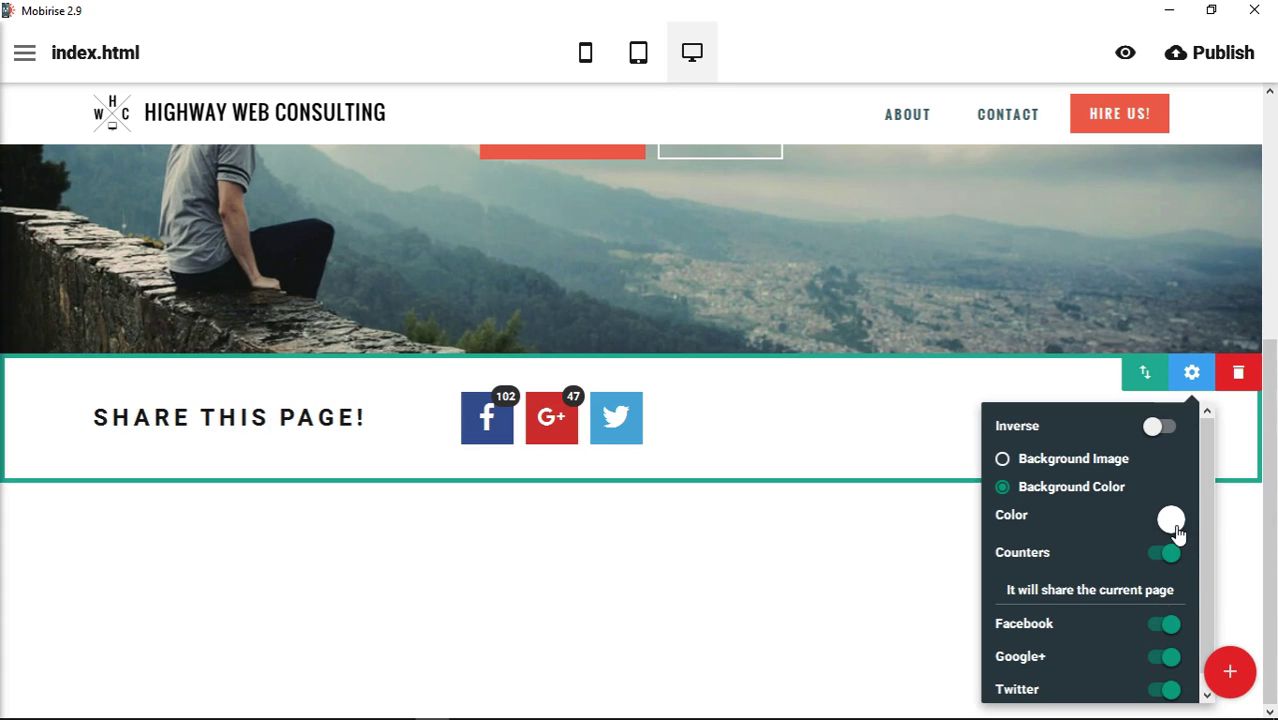
pyautogui.click(1170, 520)
pyautogui.click(1100, 565)
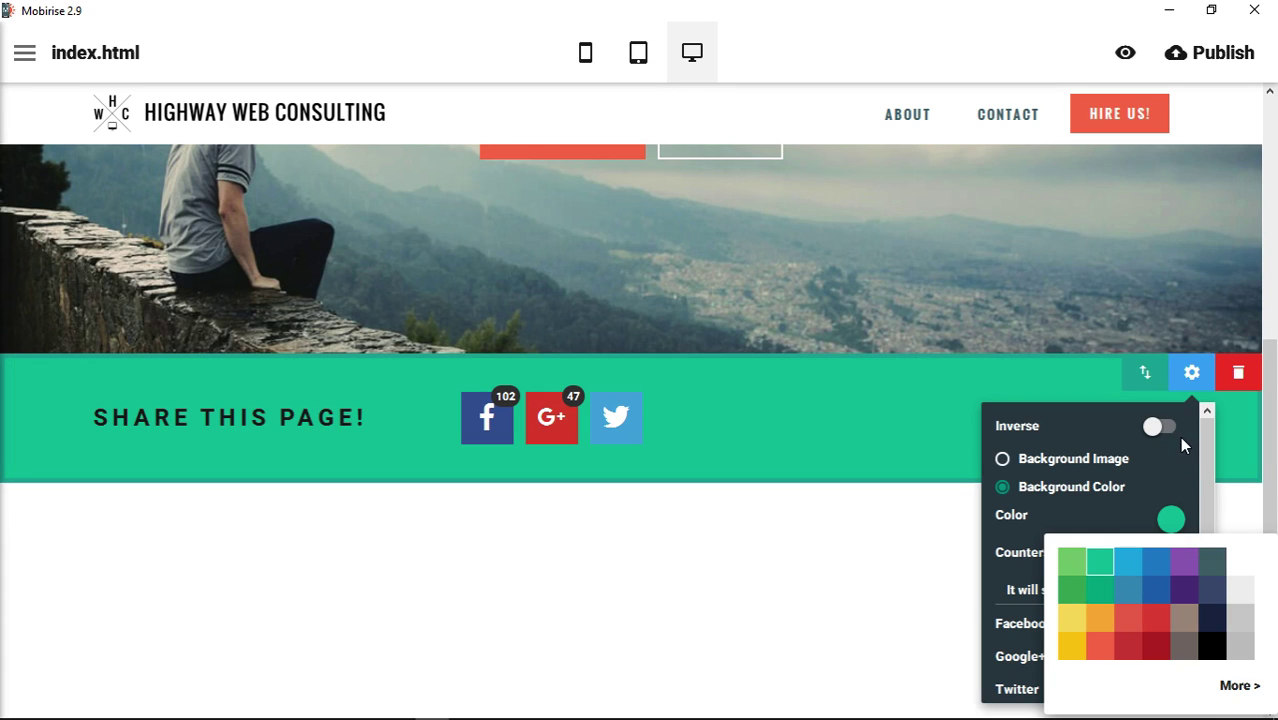
# Preview the Inverse option against the green background, leave it off, and disable the Counters on the share icons
pyautogui.click(1155, 428)
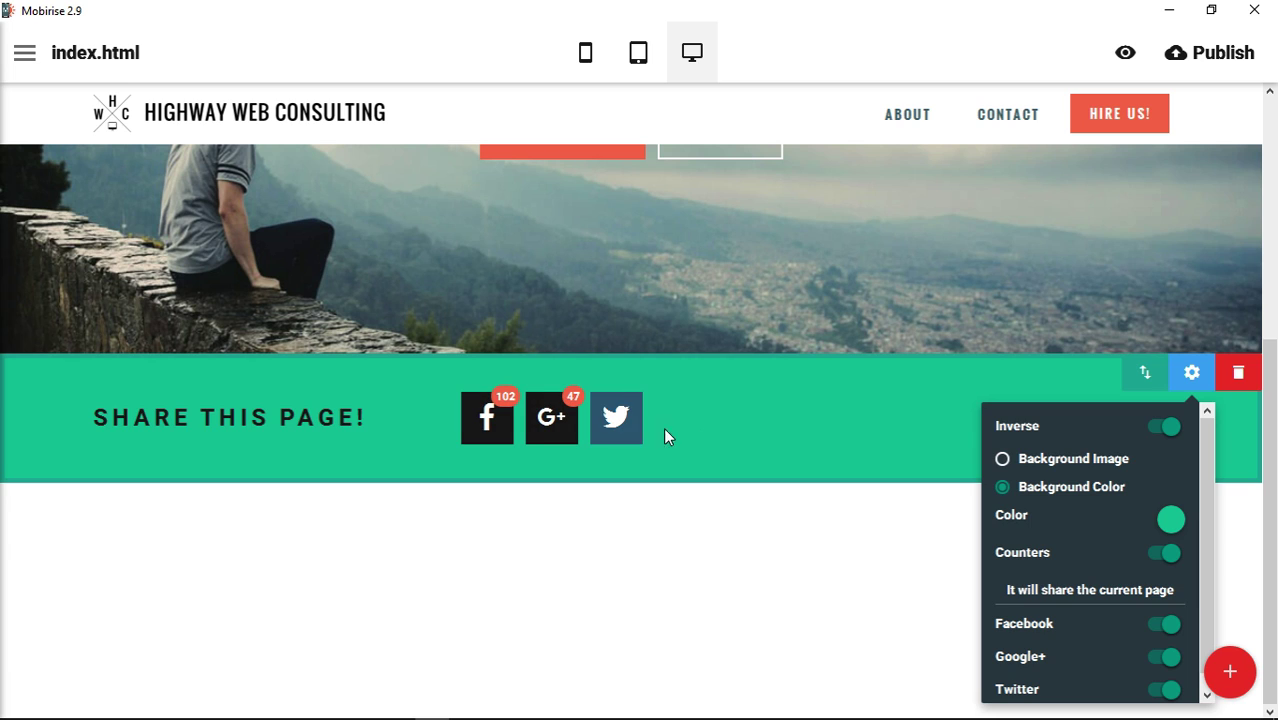
pyautogui.click(1172, 430)
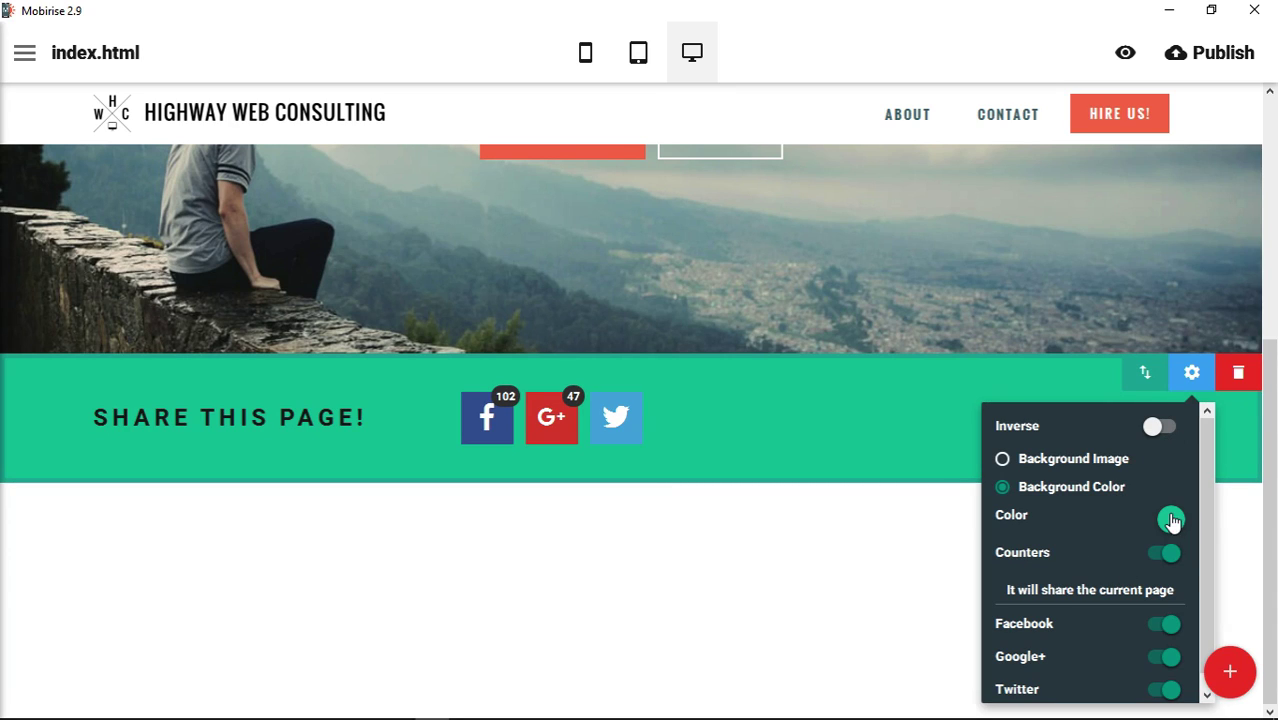
pyautogui.click(1168, 555)
pyautogui.click(1165, 562)
pyautogui.click(1166, 563)
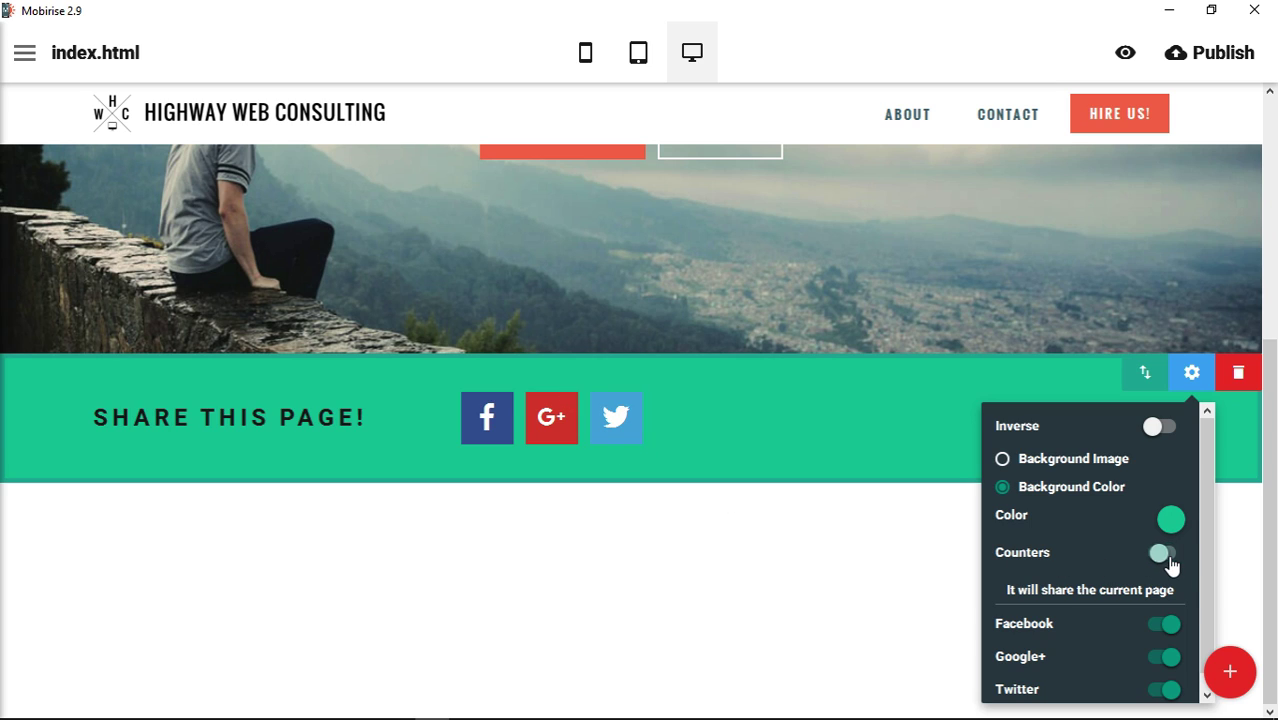
# Try hiding the Facebook, Google+ and Twitter share buttons, re-enable all three, and close the block's settings
pyautogui.scroll(-1, 1148, 560)
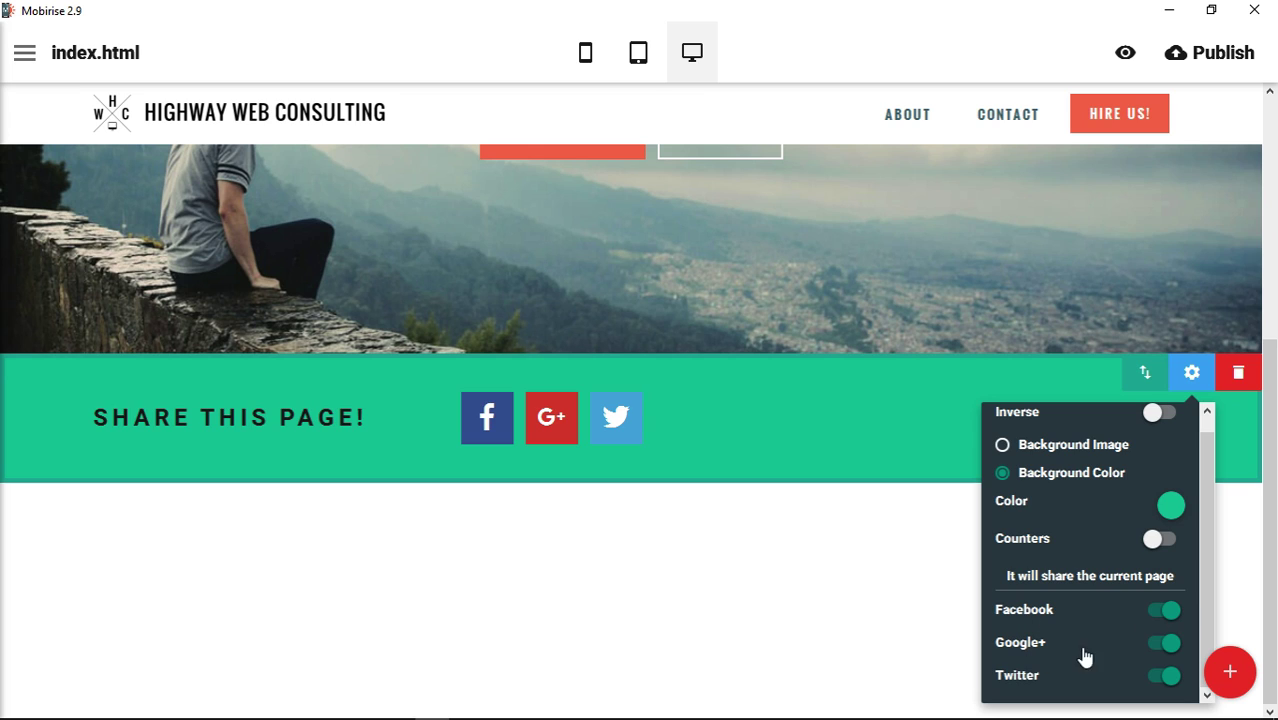
pyautogui.click(1170, 613)
pyautogui.click(1165, 643)
pyautogui.click(1163, 677)
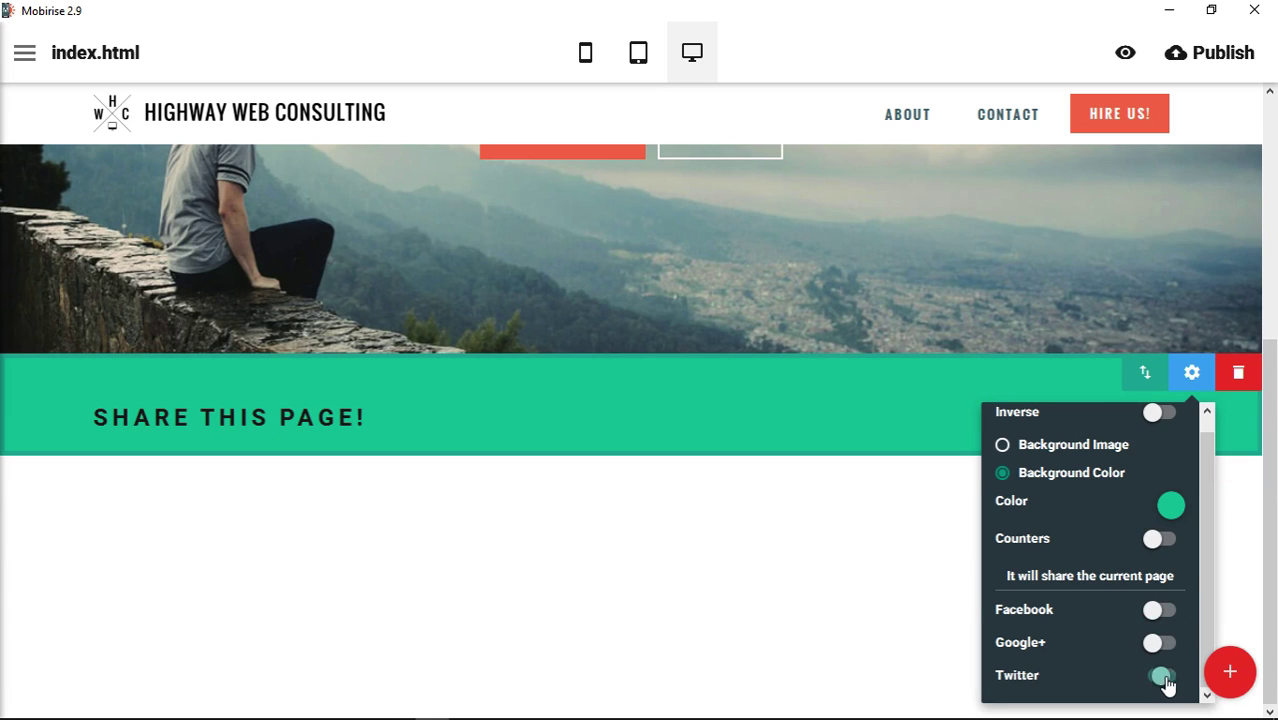
pyautogui.click(1158, 677)
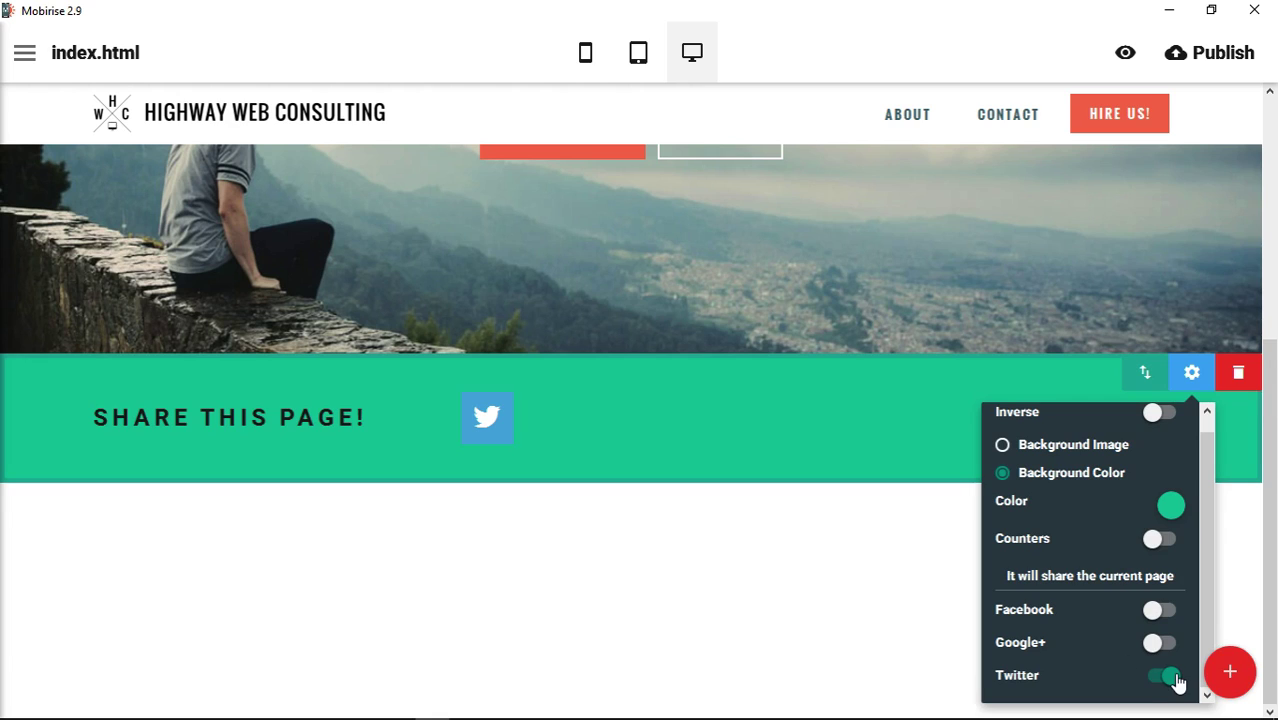
pyautogui.click(1155, 643)
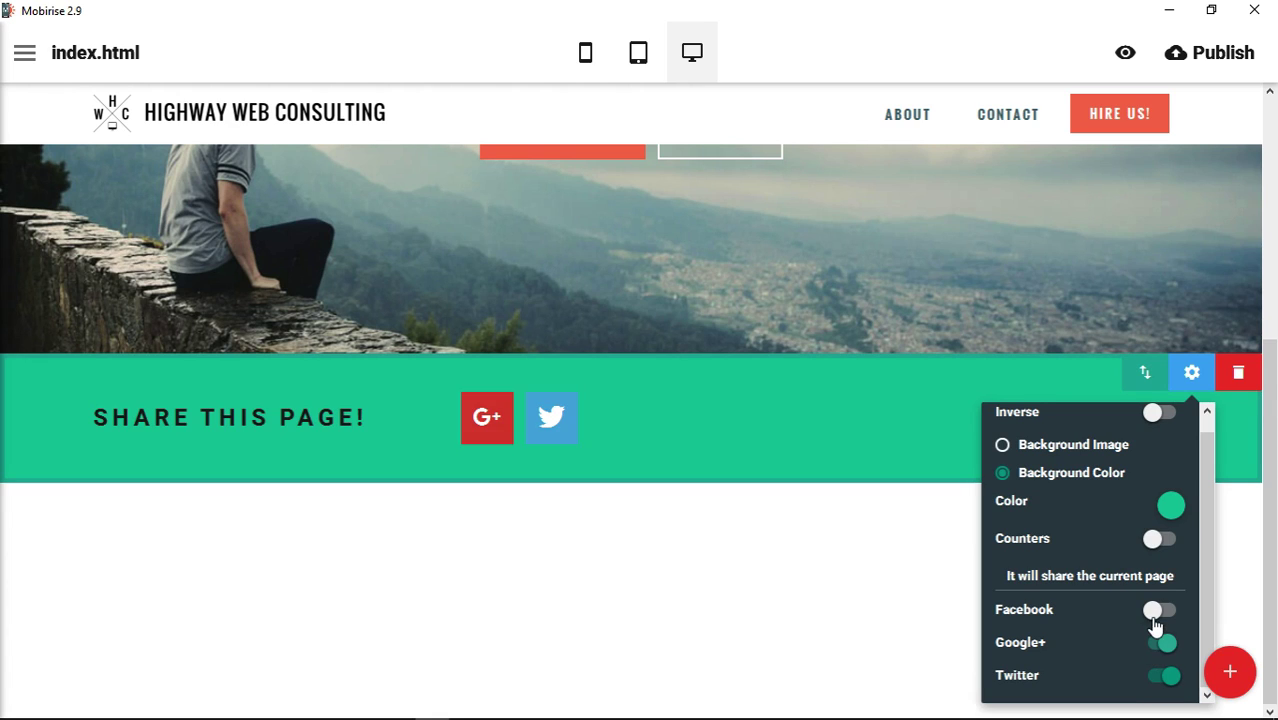
pyautogui.click(1156, 614)
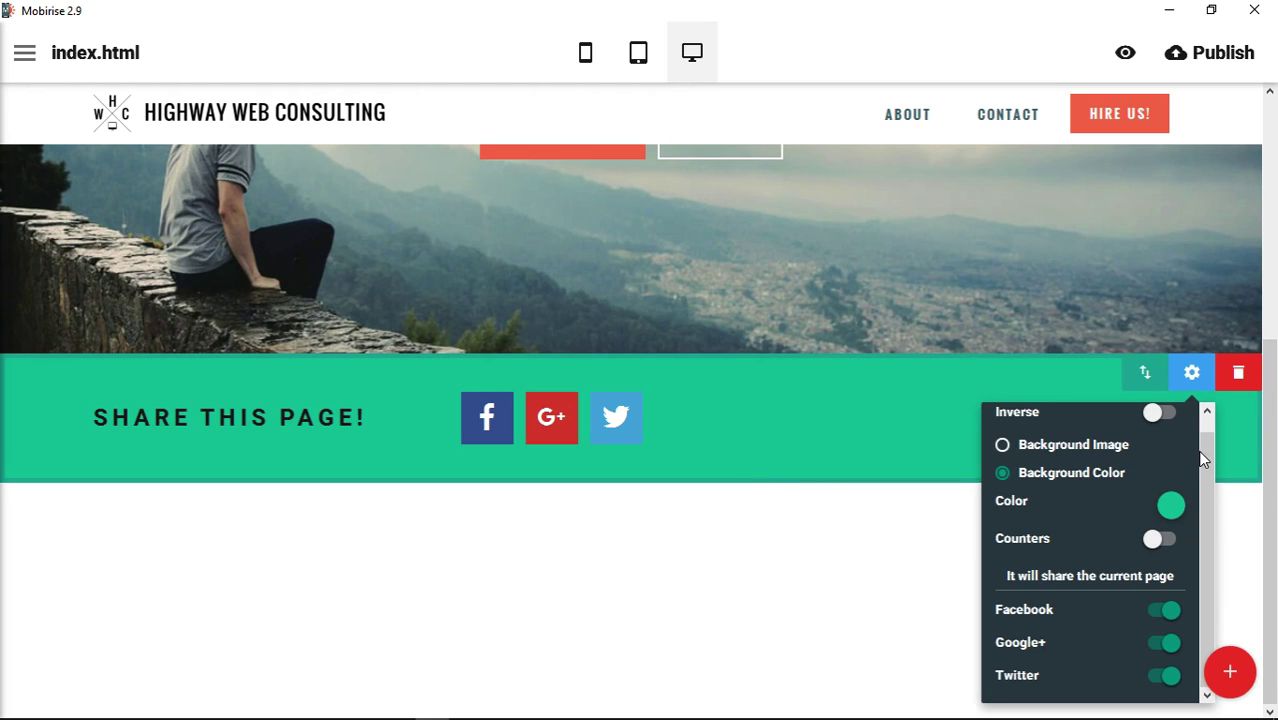
pyautogui.scroll(1, 1178, 442)
pyautogui.click(1192, 372)
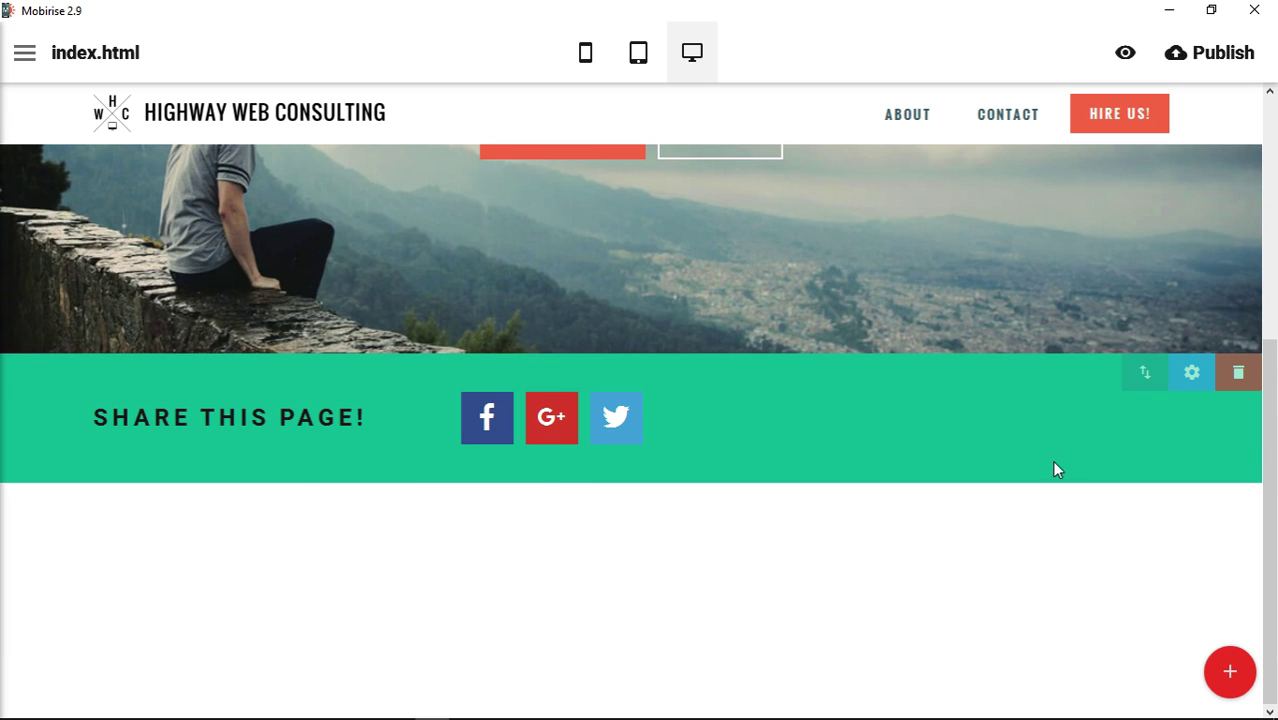
# Add the "Follow Us" social block beneath the share block and close the block library
pyautogui.click(1230, 672)
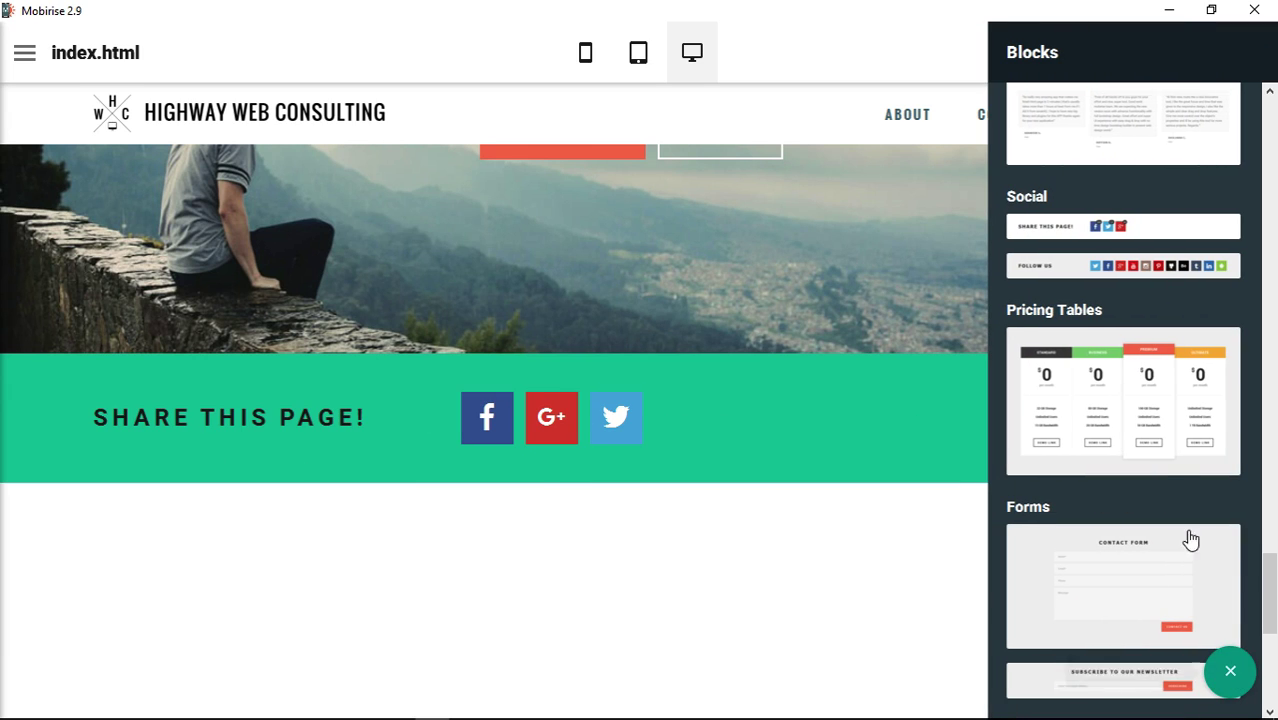
pyautogui.click(1150, 266)
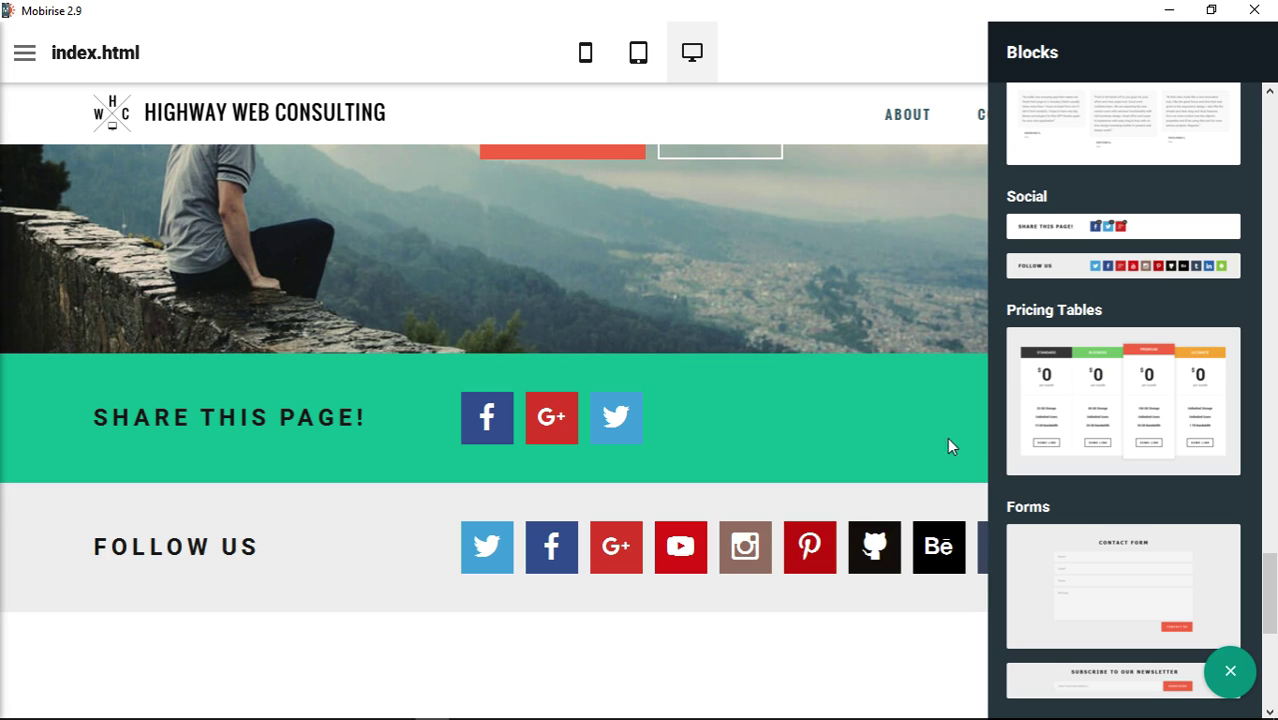
pyautogui.click(849, 58)
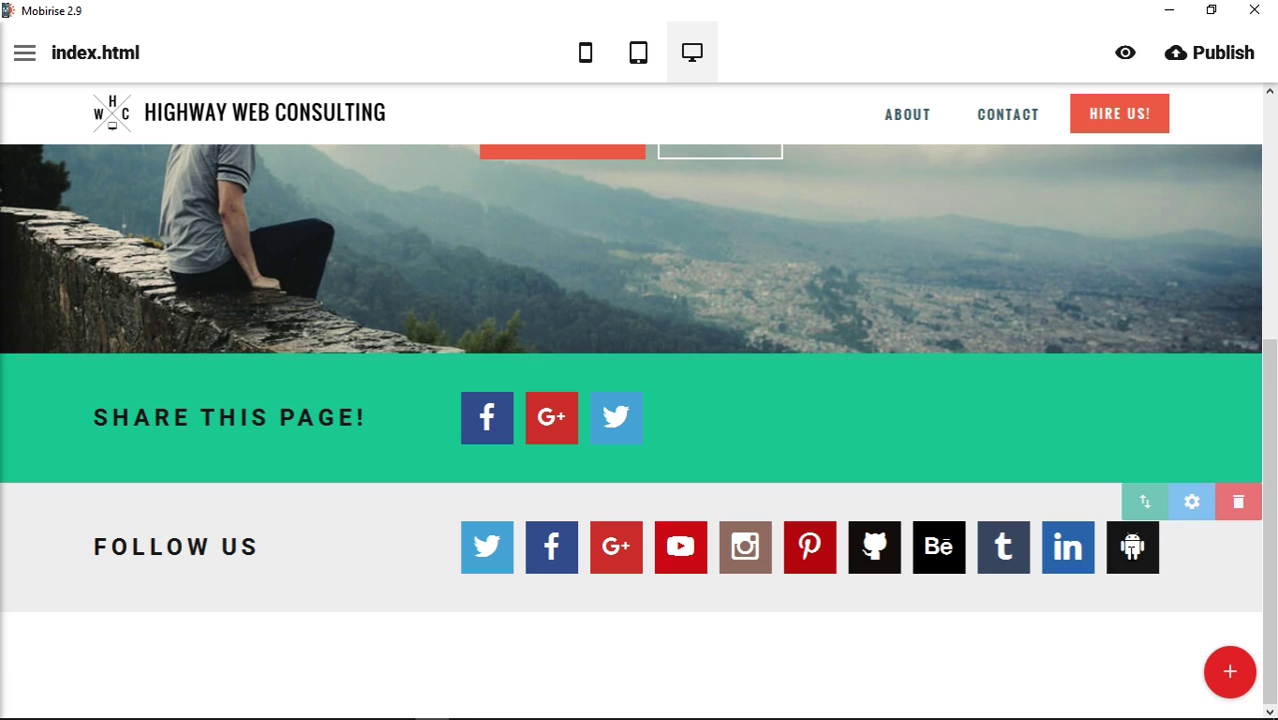
# Set the "Follow Us" block's background color to purple
pyautogui.click(1192, 503)
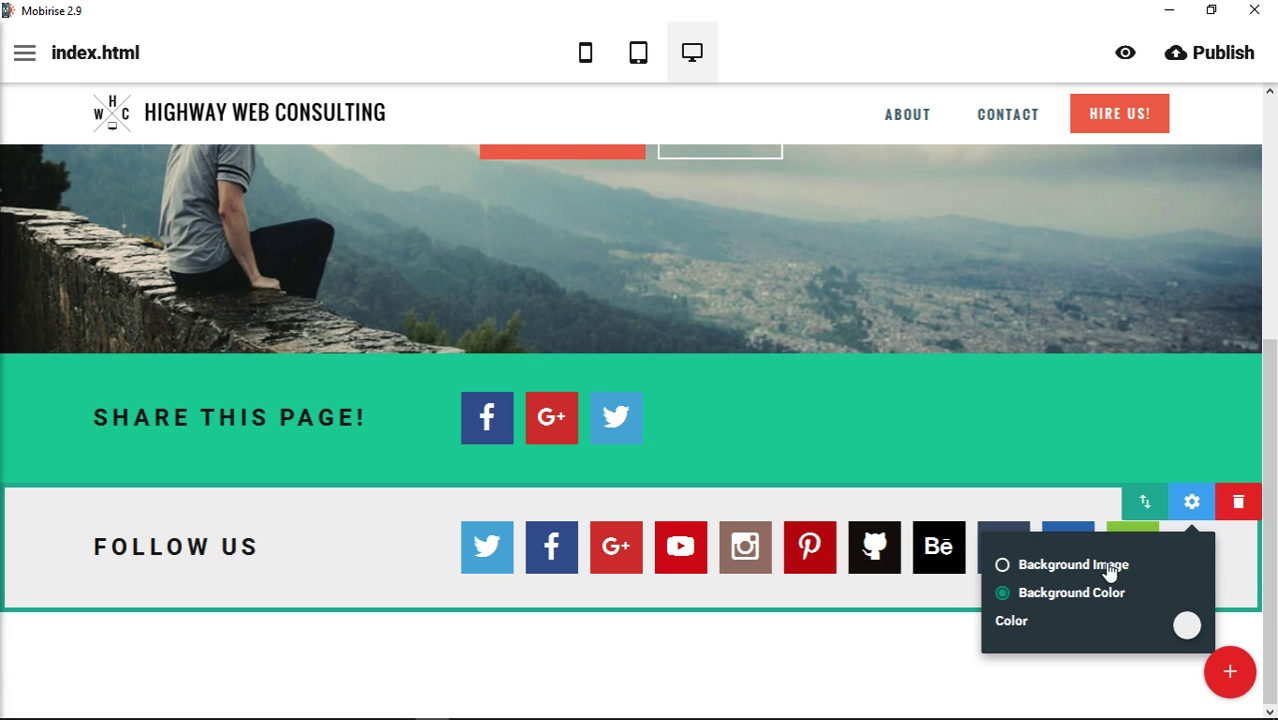
pyautogui.click(1185, 630)
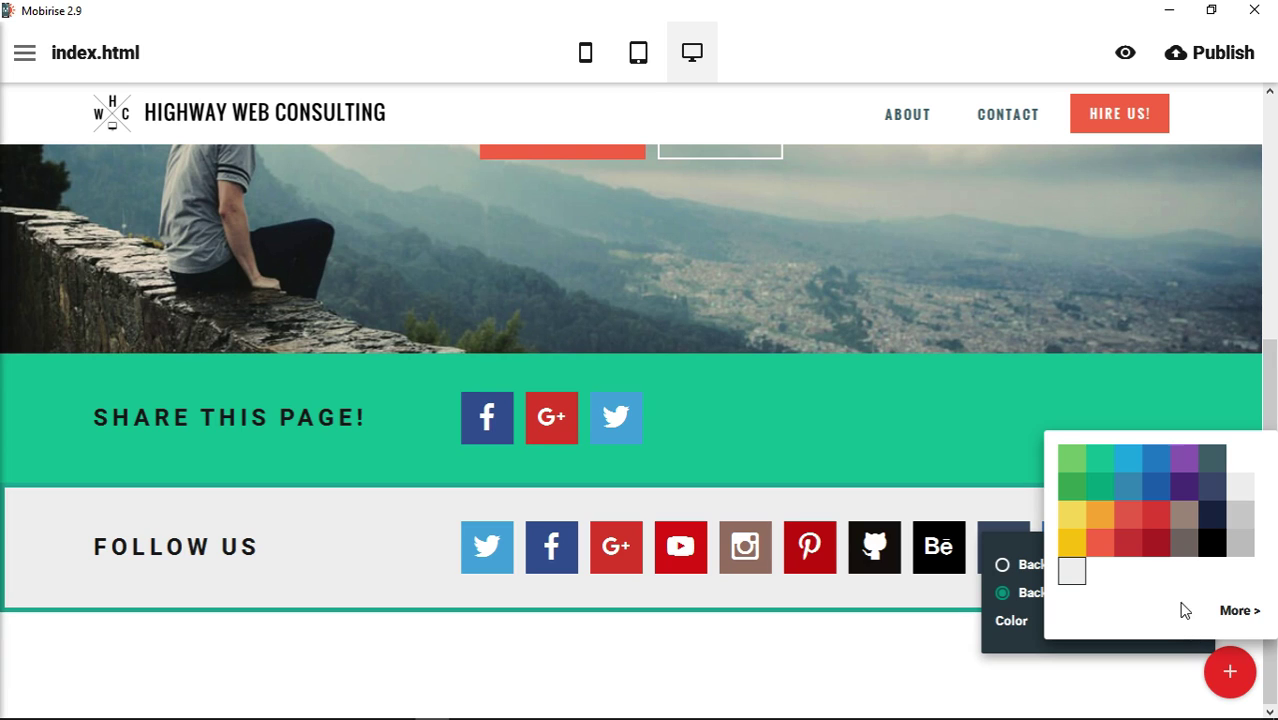
pyautogui.click(1190, 470)
pyautogui.click(910, 100)
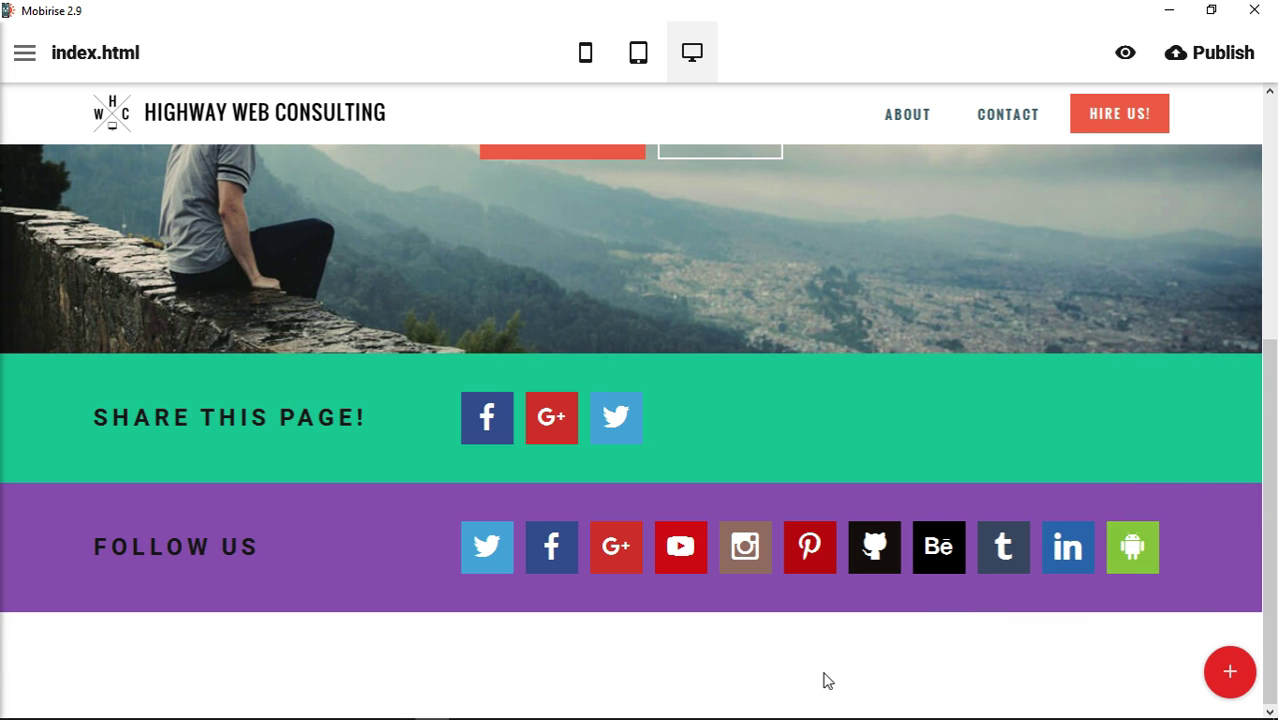
# Try to change the color of the Google Play icon in the "Follow Us" block
pyautogui.moveTo(1000, 595)
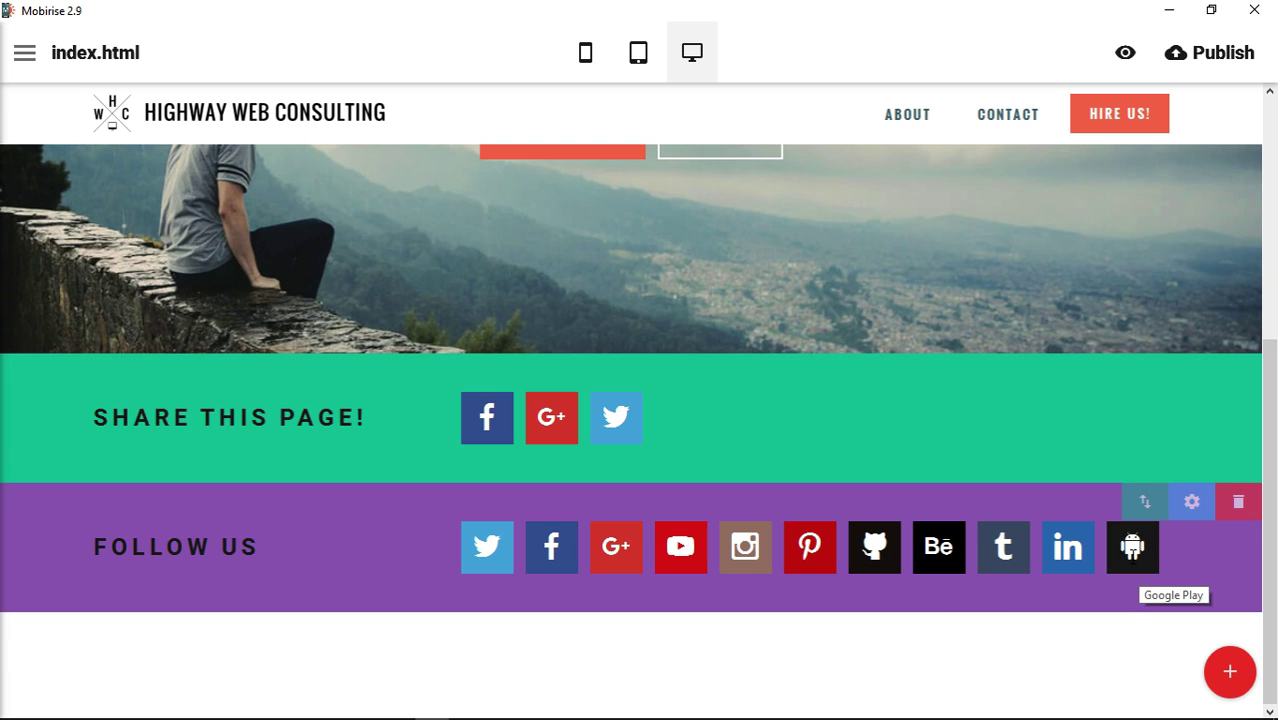
pyautogui.click(1133, 555)
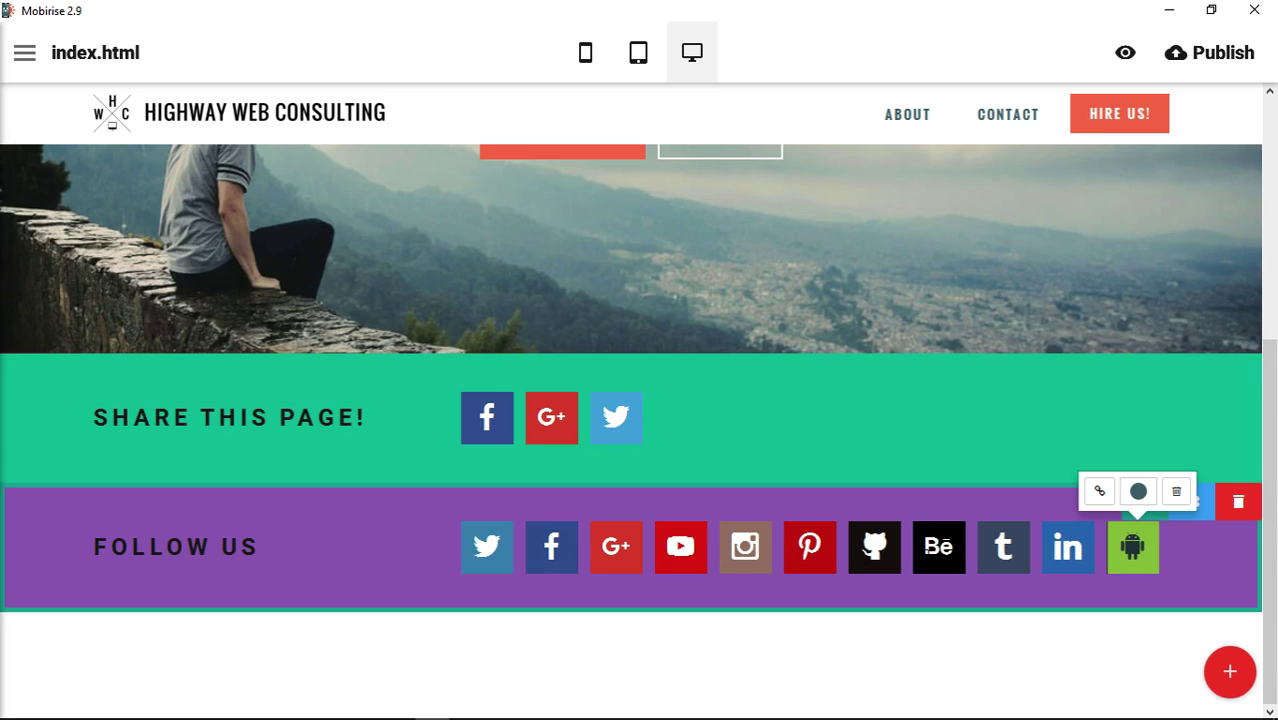
pyautogui.click(1138, 493)
pyautogui.click(1162, 412)
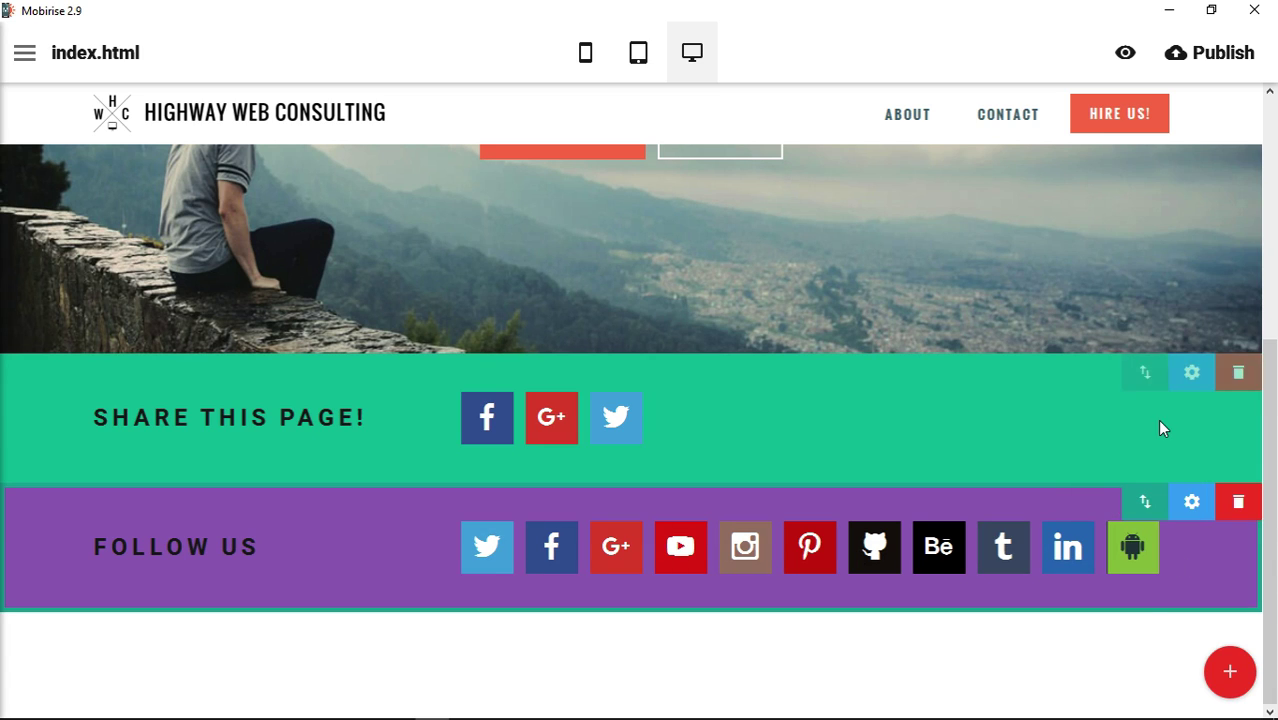
pyautogui.click(1128, 548)
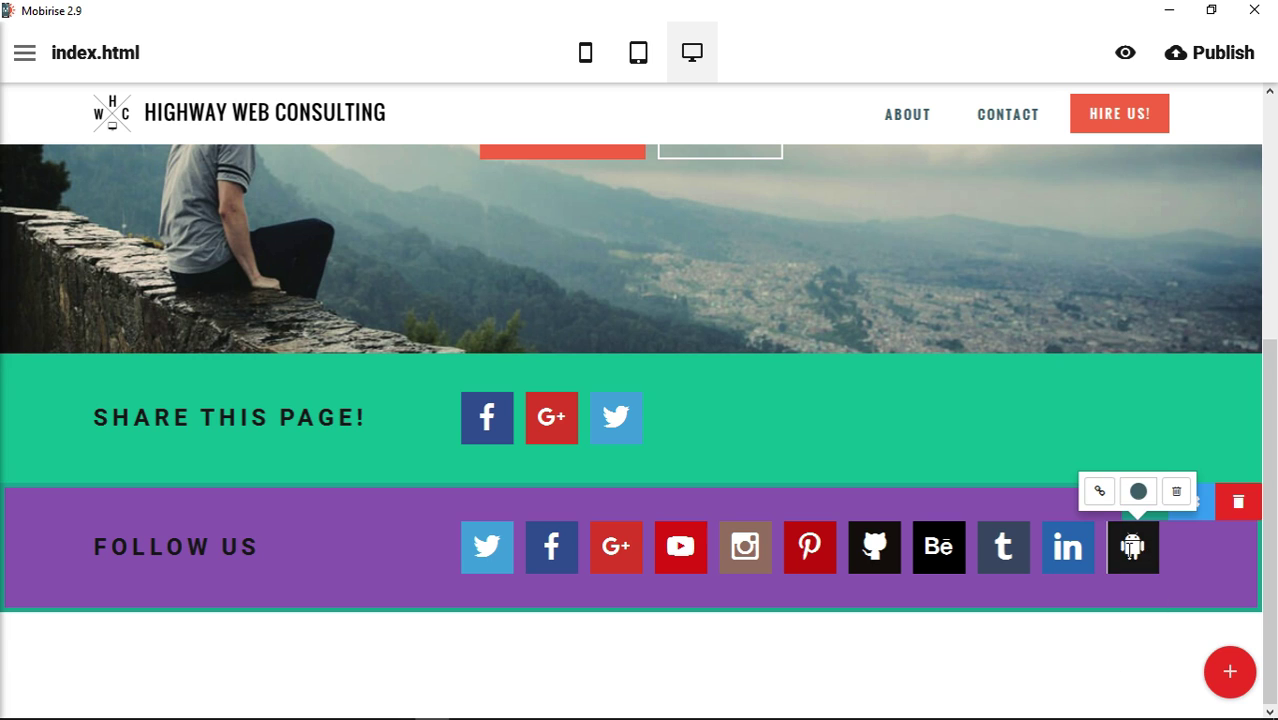
pyautogui.click(1142, 494)
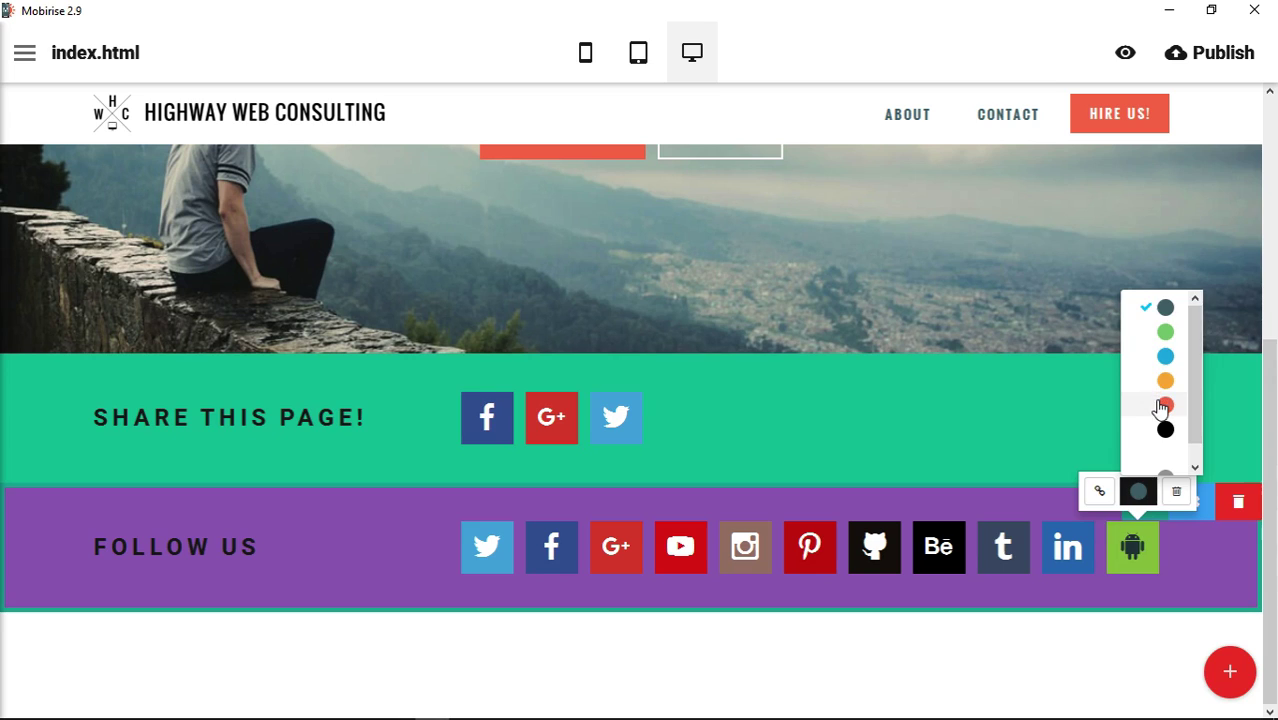
pyautogui.click(1160, 422)
# Remove the Google Play, LinkedIn and Tumblr icons from the "Follow Us" block
pyautogui.click(1133, 545)
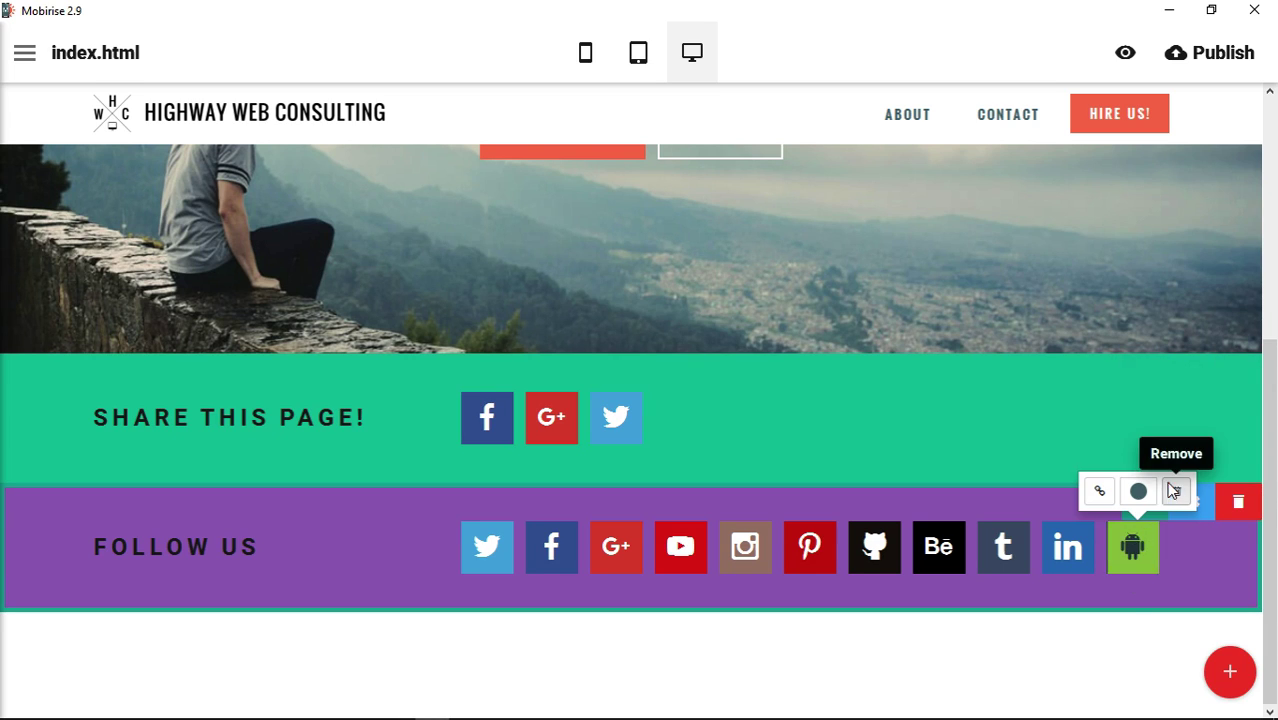
pyautogui.click(1173, 489)
pyautogui.click(1068, 547)
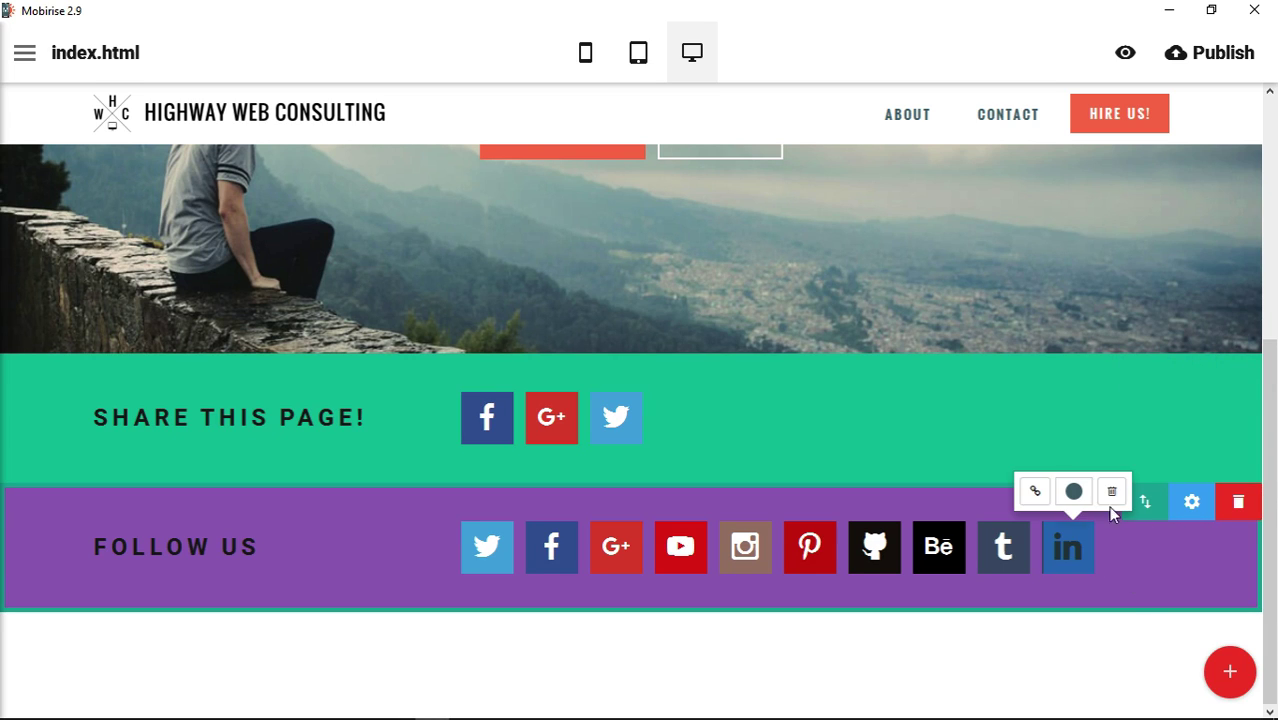
pyautogui.click(1112, 491)
pyautogui.click(1005, 545)
pyautogui.click(1047, 491)
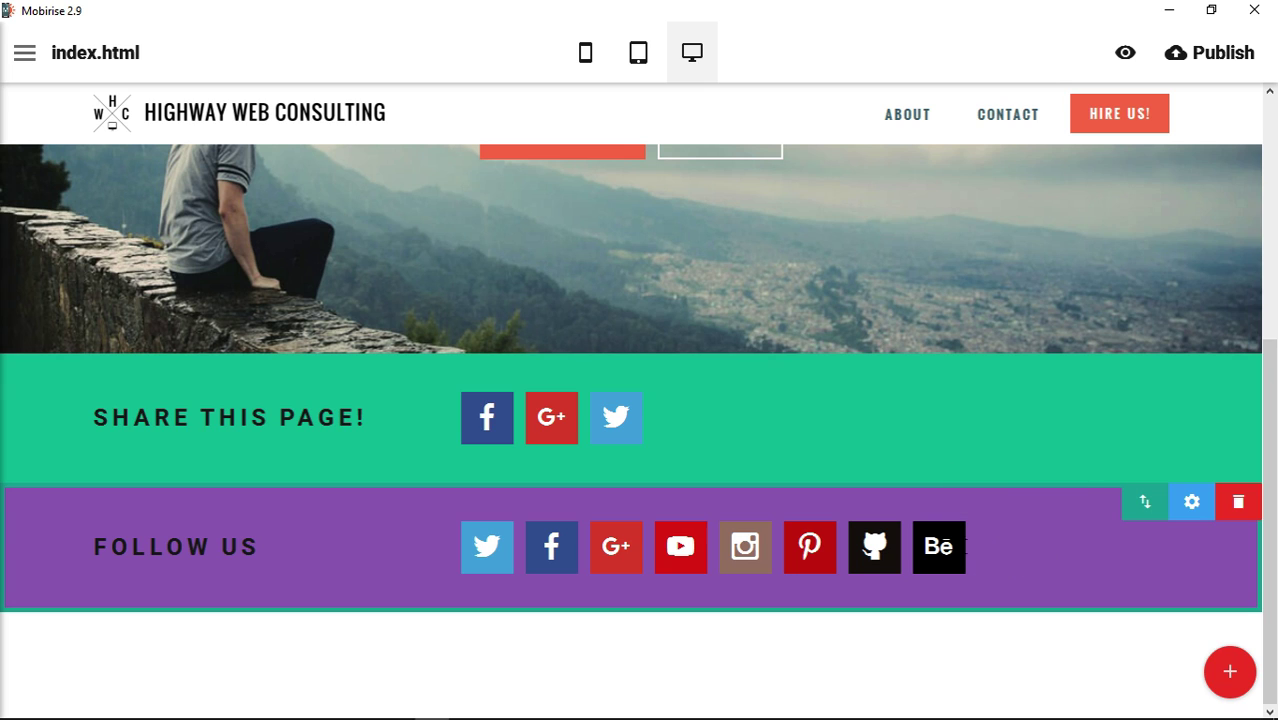
# Remove the Behance, GitHub, Pinterest and Google+ icons from the "Follow Us" block
pyautogui.click(950, 545)
pyautogui.click(981, 492)
pyautogui.click(870, 547)
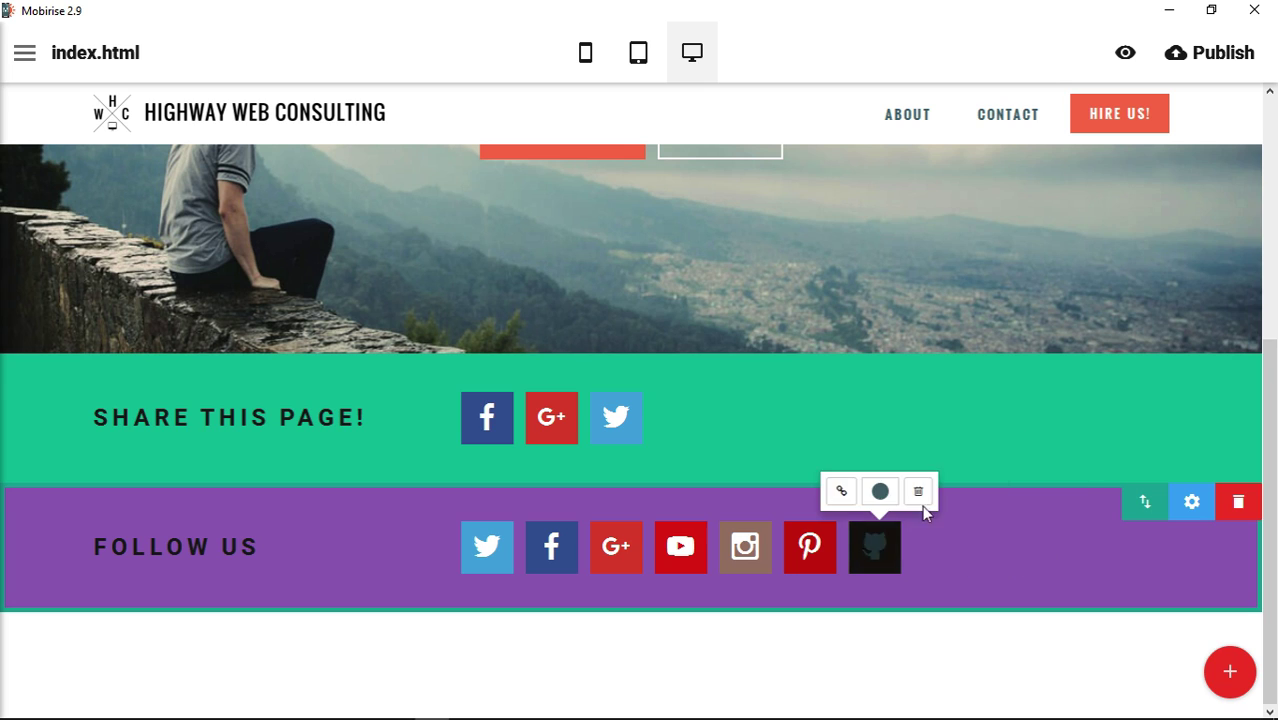
pyautogui.click(917, 491)
pyautogui.click(810, 546)
pyautogui.click(853, 491)
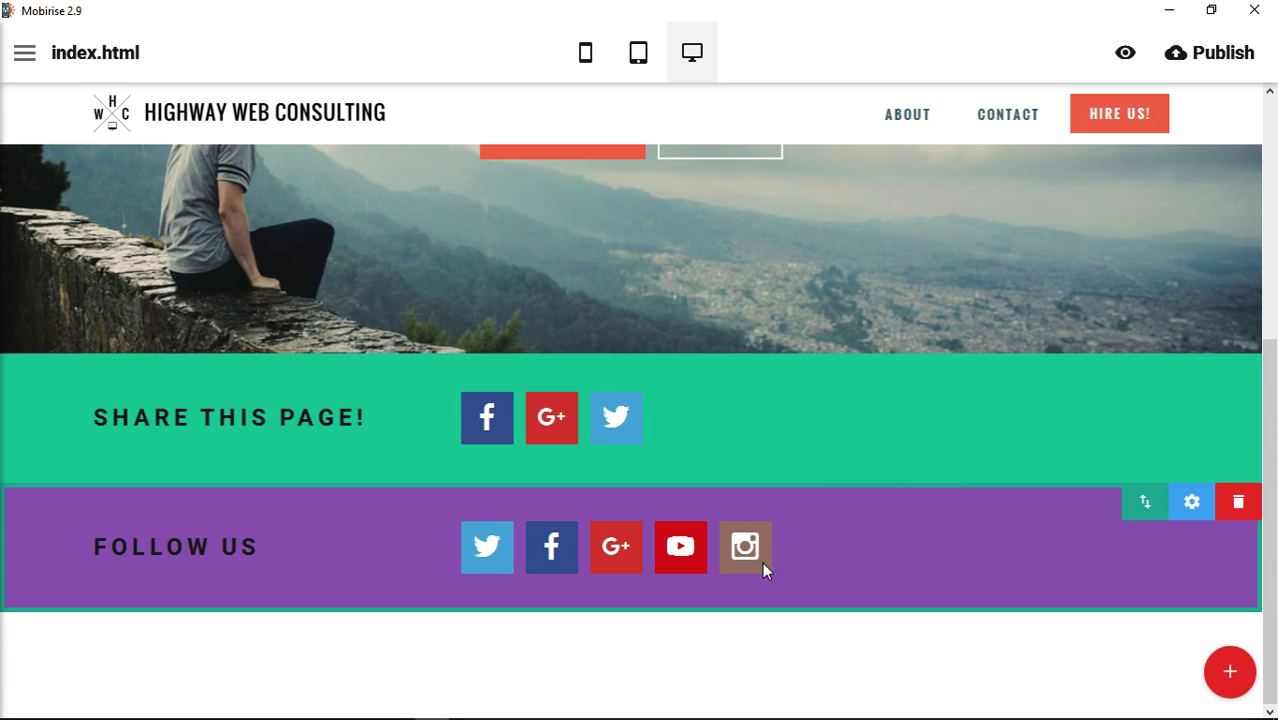
pyautogui.click(760, 556)
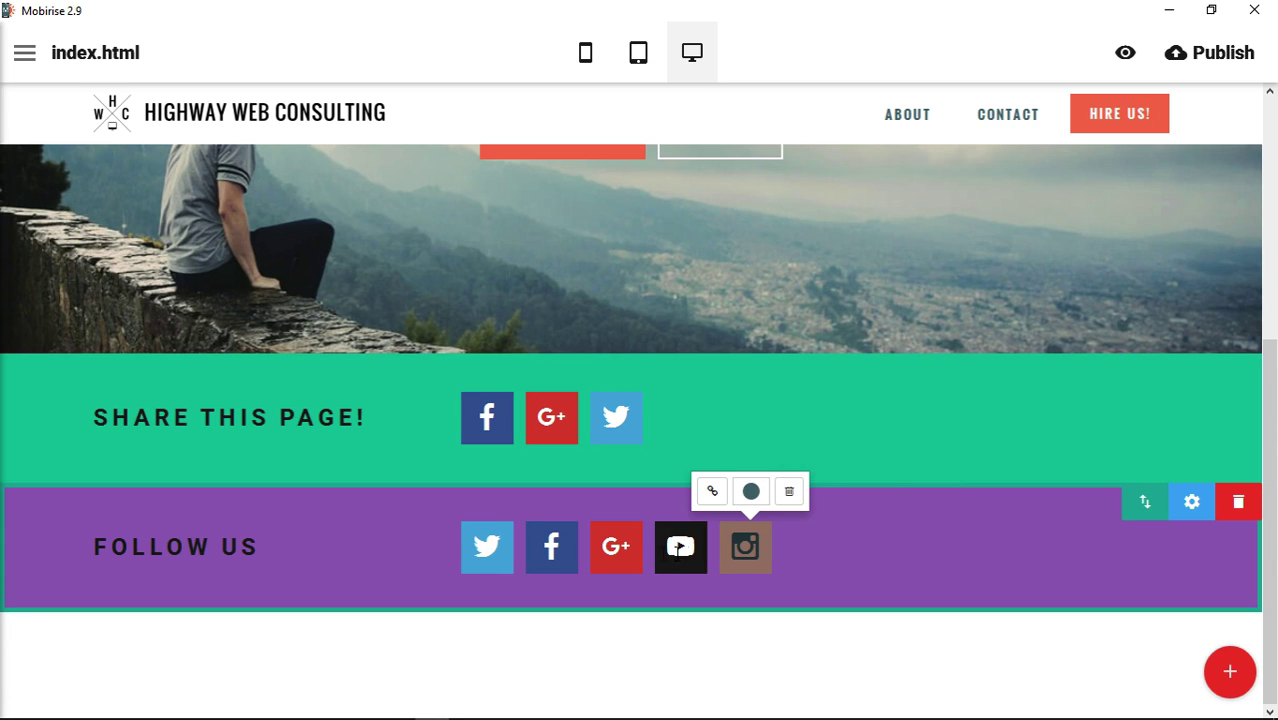
pyautogui.click(616, 546)
pyautogui.click(662, 491)
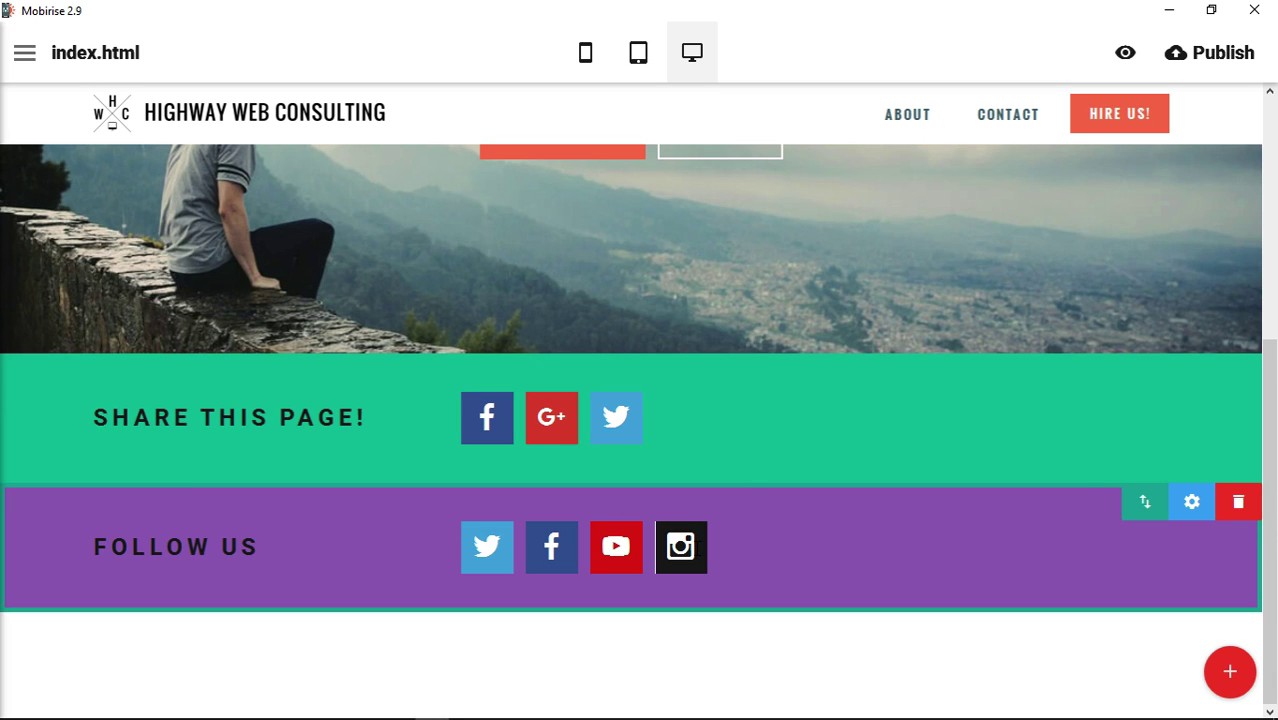
# Examine the Instagram icon's display text, URL, page, anchor and new-window link options, then close the link settings without inserting the link
pyautogui.click(680, 546)
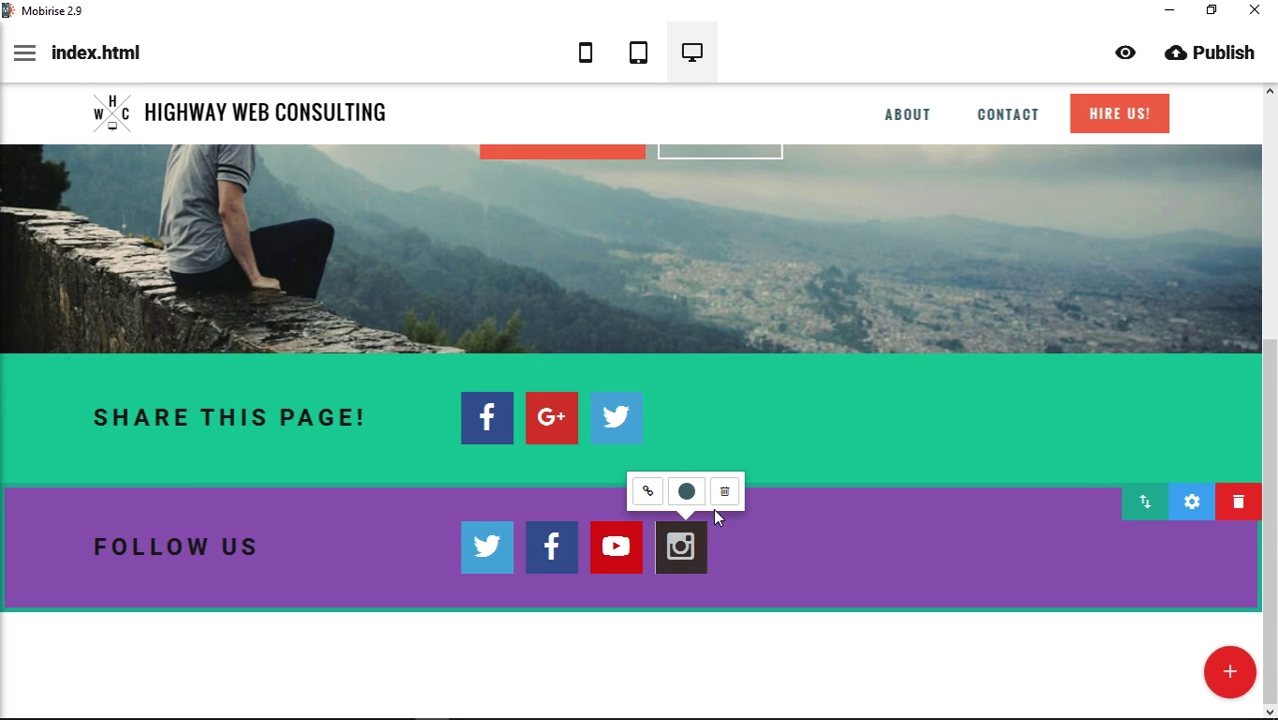
pyautogui.click(647, 493)
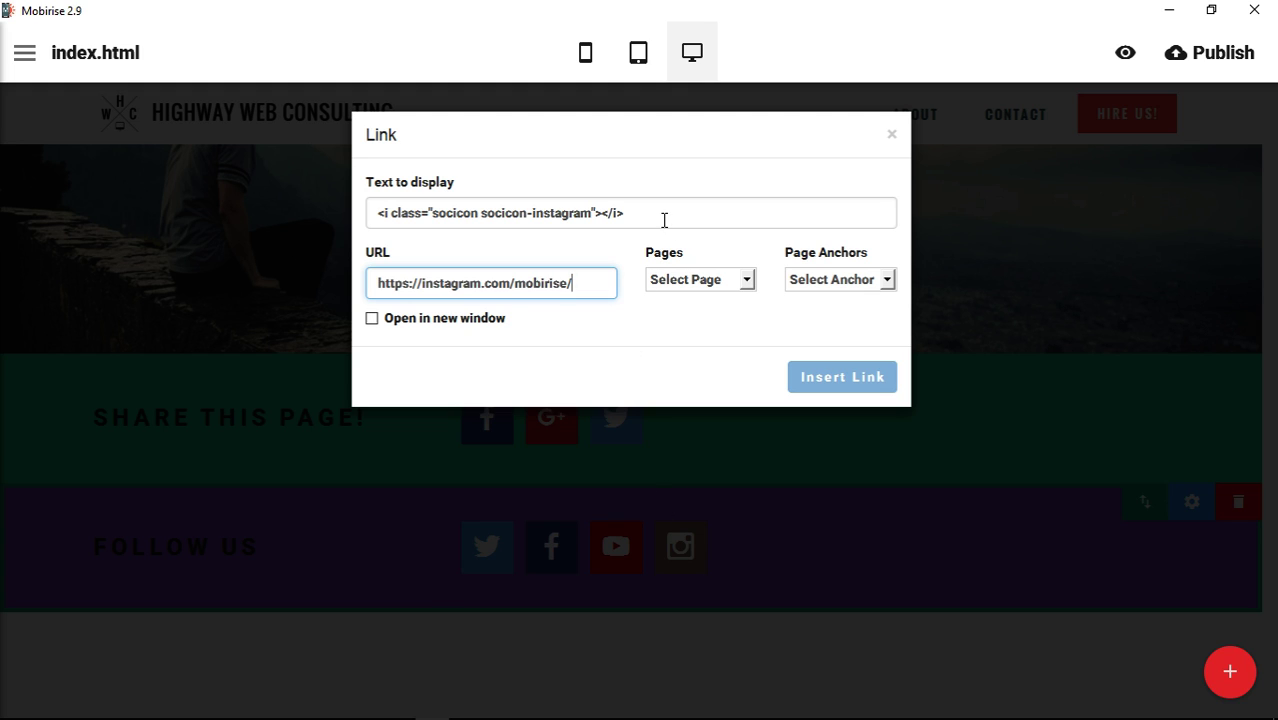
pyautogui.moveTo(634, 213); pyautogui.dragTo(357, 225)
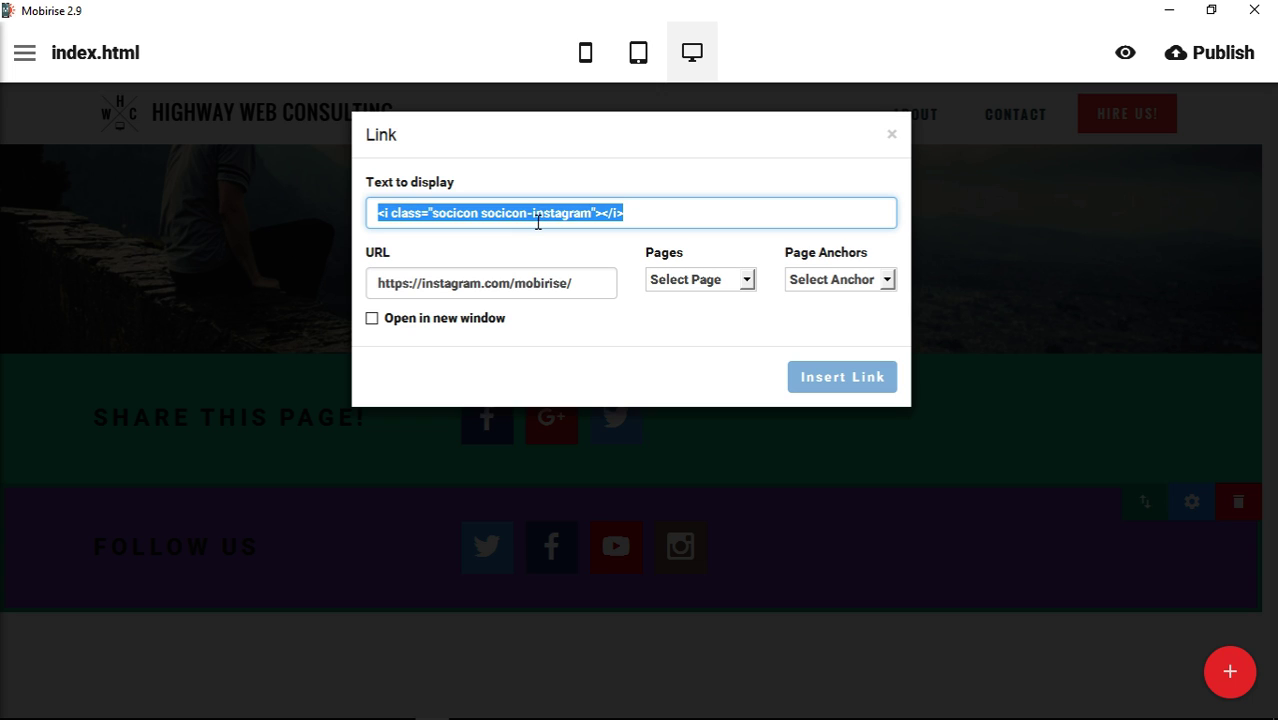
pyautogui.moveTo(568, 287); pyautogui.dragTo(355, 290)
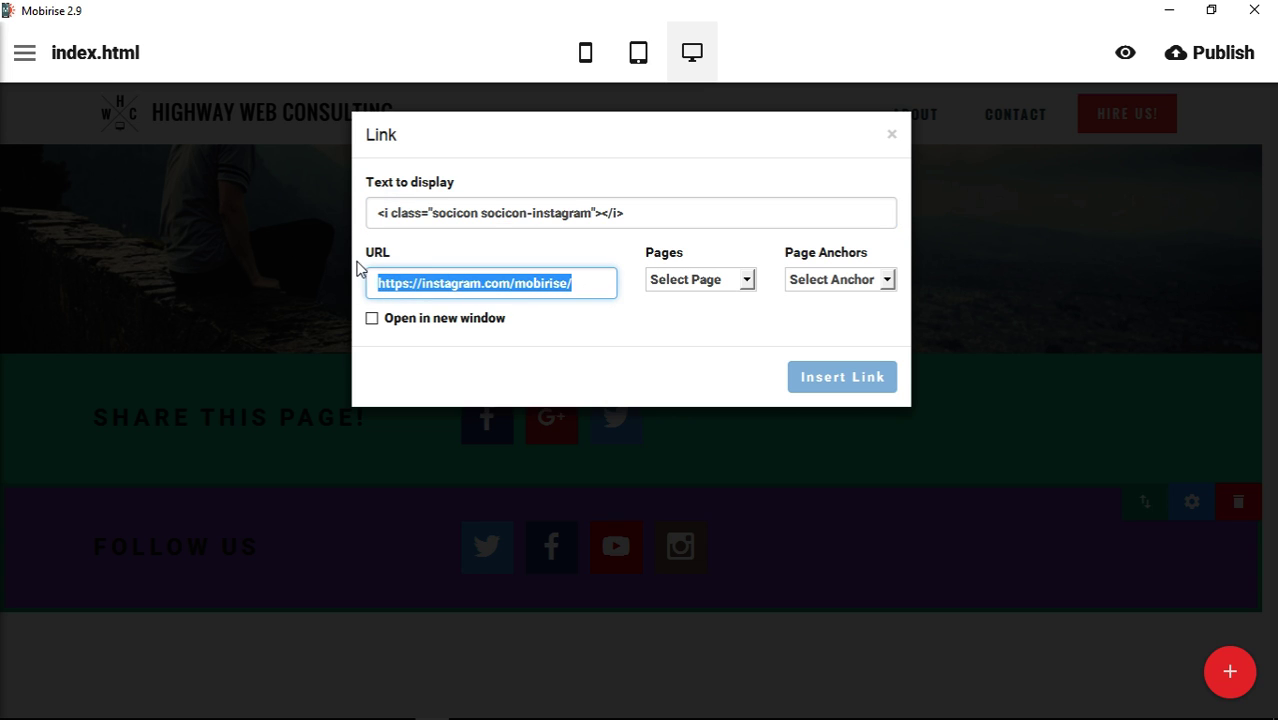
pyautogui.click(711, 285)
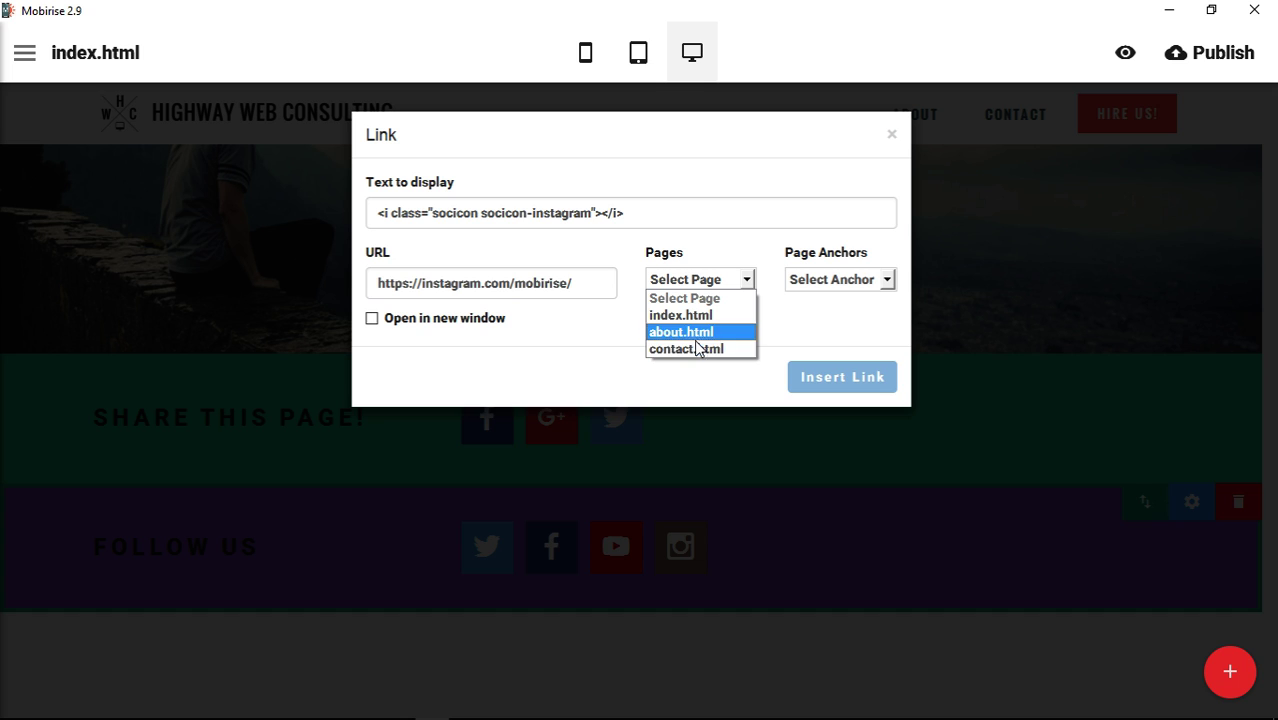
pyautogui.click(840, 288)
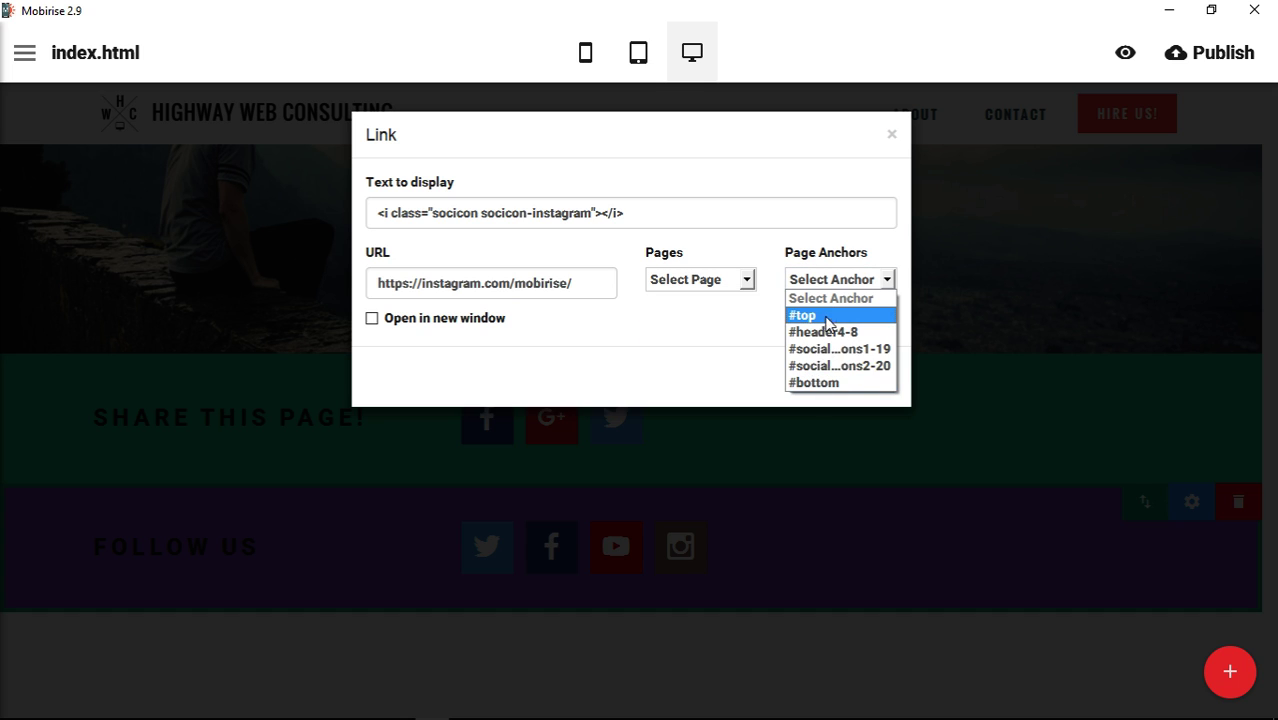
pyautogui.click(599, 283)
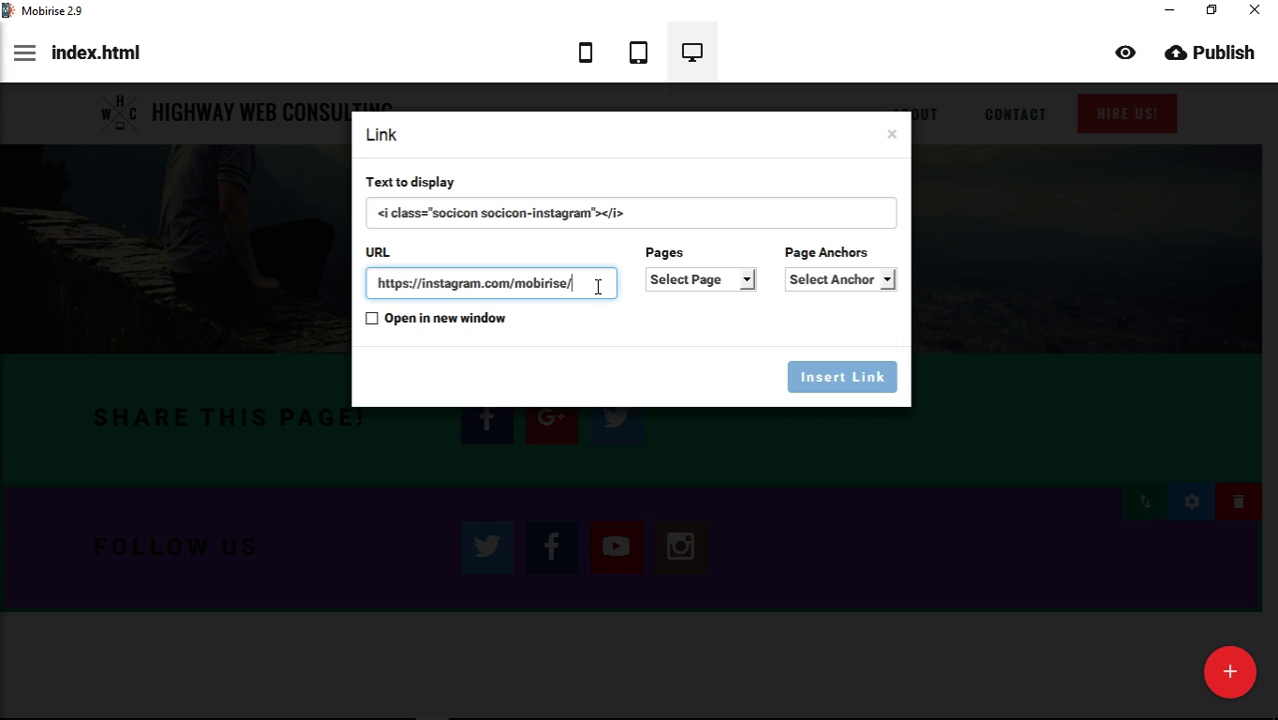
pyautogui.moveTo(599, 283); pyautogui.dragTo(432, 308)
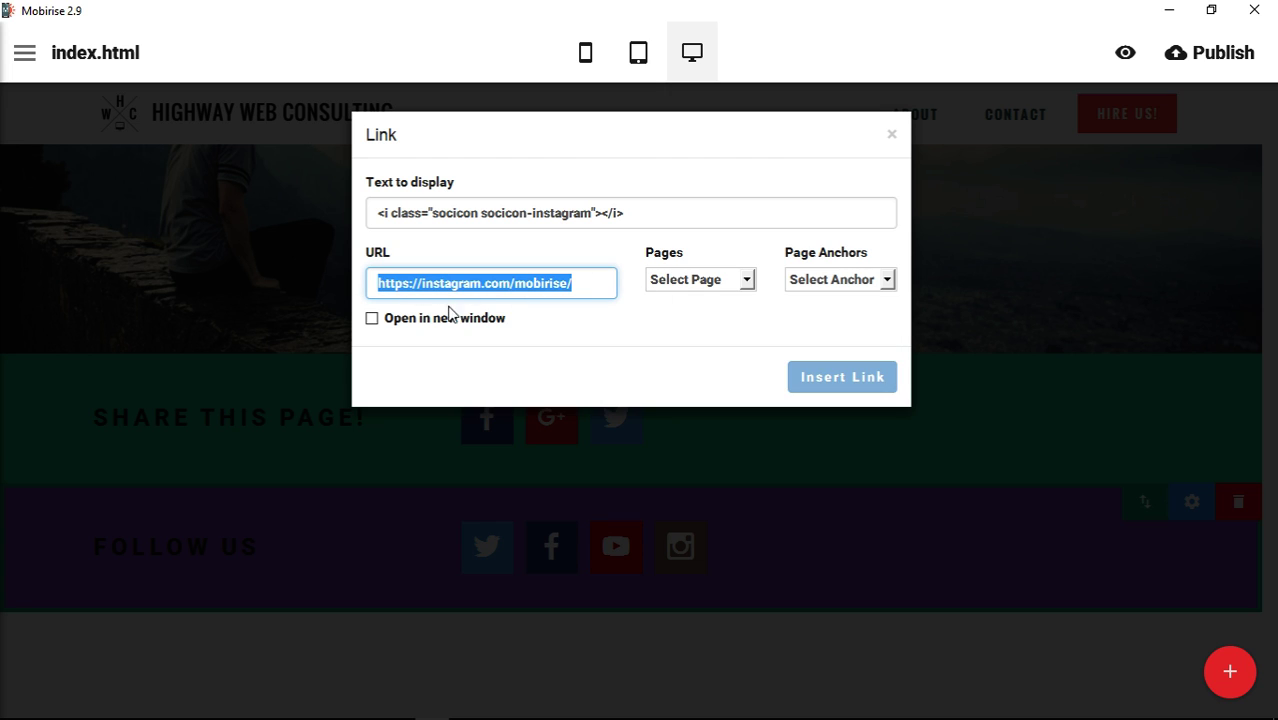
pyautogui.click(372, 318)
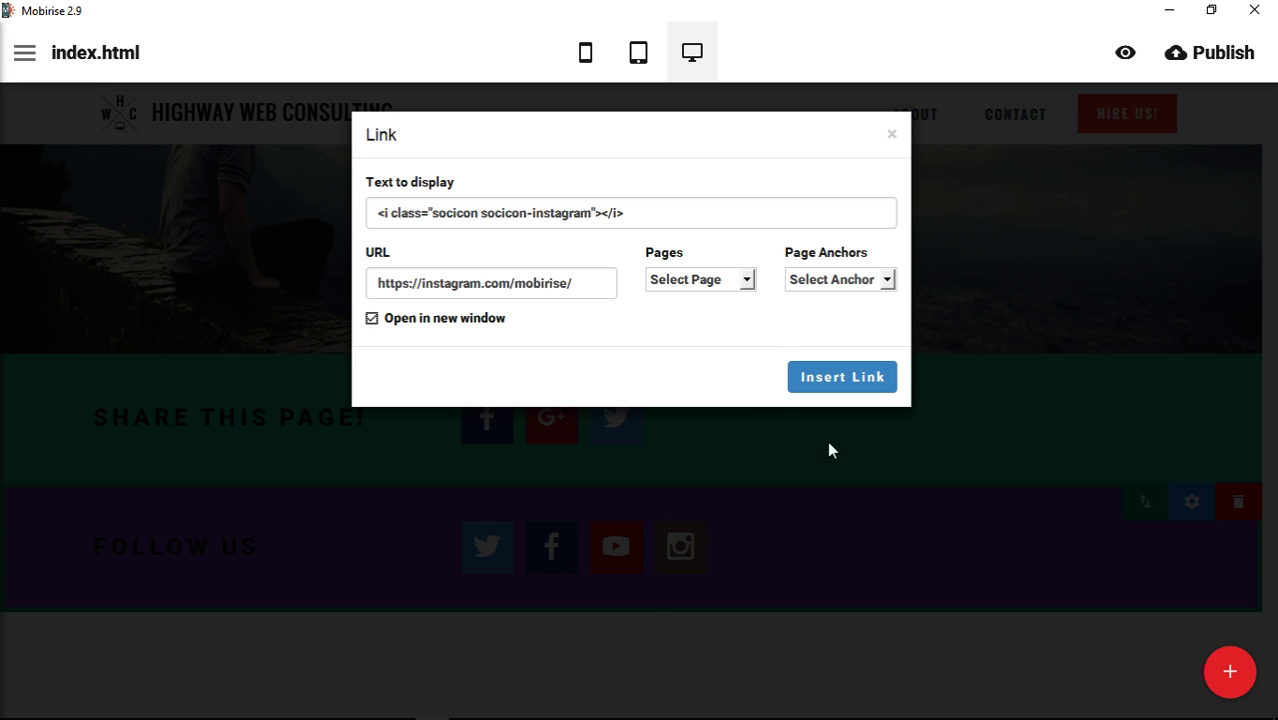
pyautogui.click(892, 135)
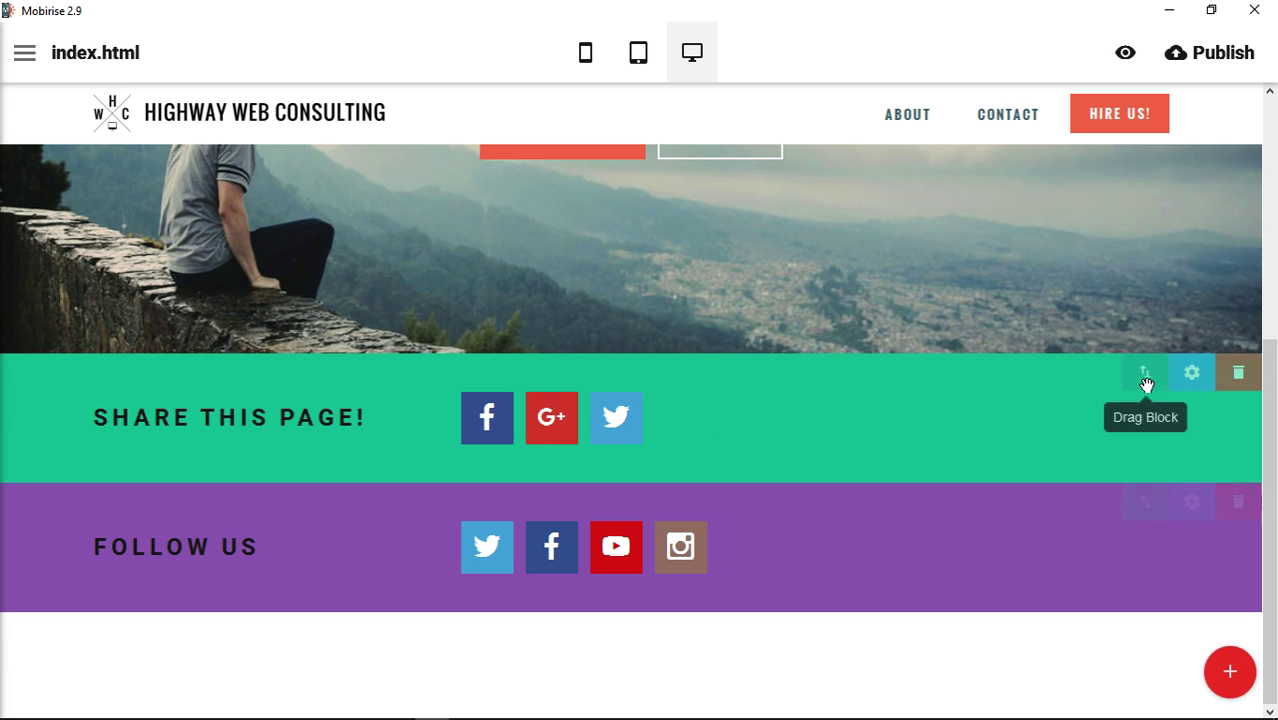
# Move the "Follow Us" block above the "Share this page!" block and preview the page in the browser
pyautogui.moveTo(1146, 502); pyautogui.dragTo(1120, 460)
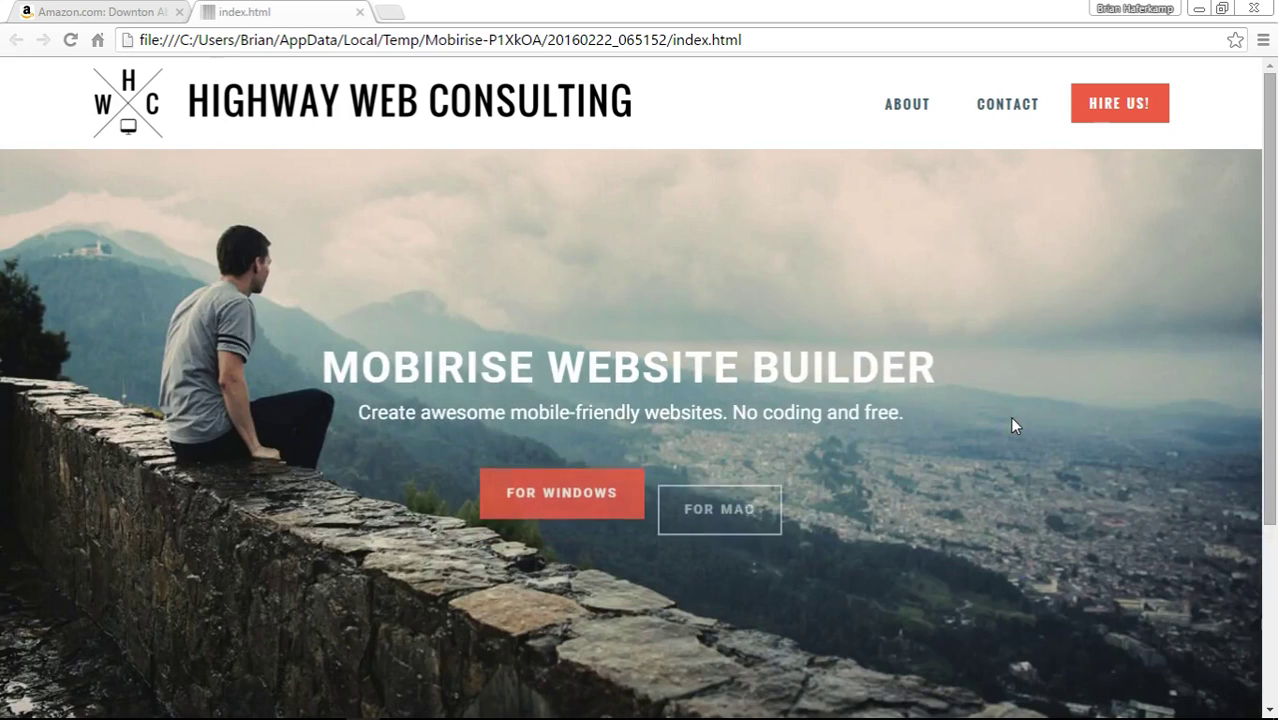
pyautogui.scroll(-3, 1010, 418)
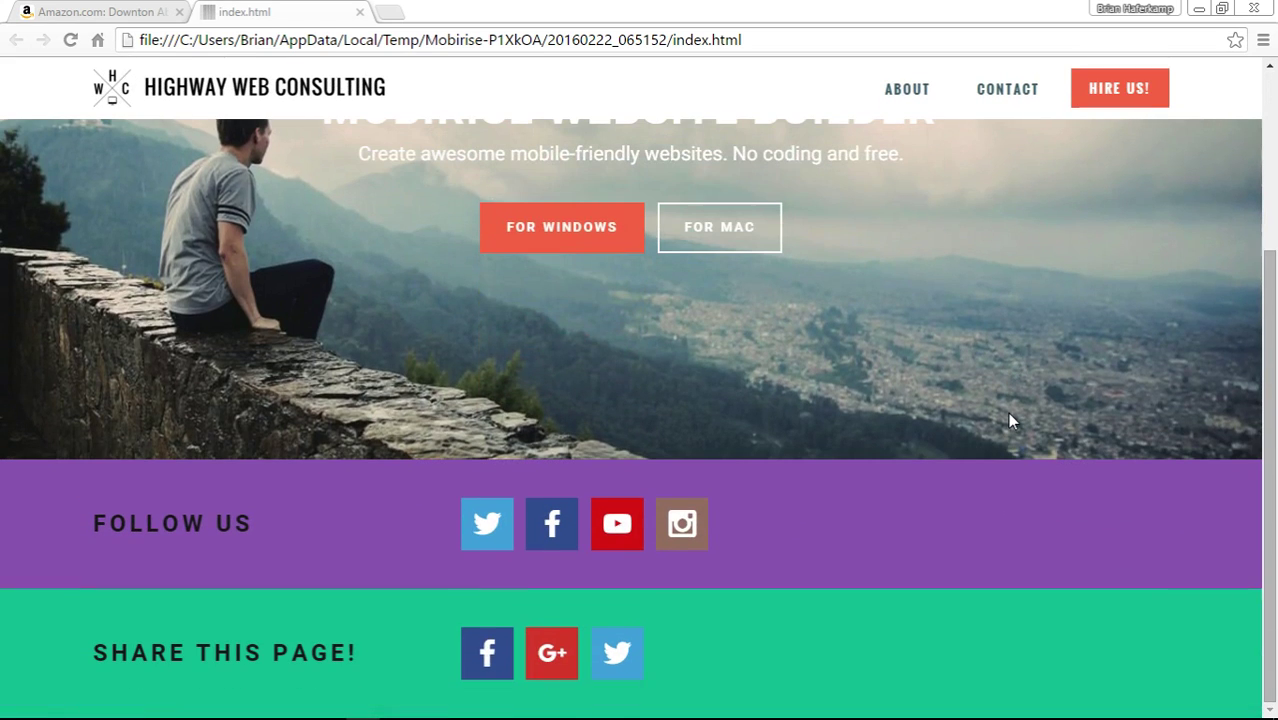
# Test the YouTube follow icon and the Twitter share icon in the preview, closing each page they open
pyautogui.click(617, 524)
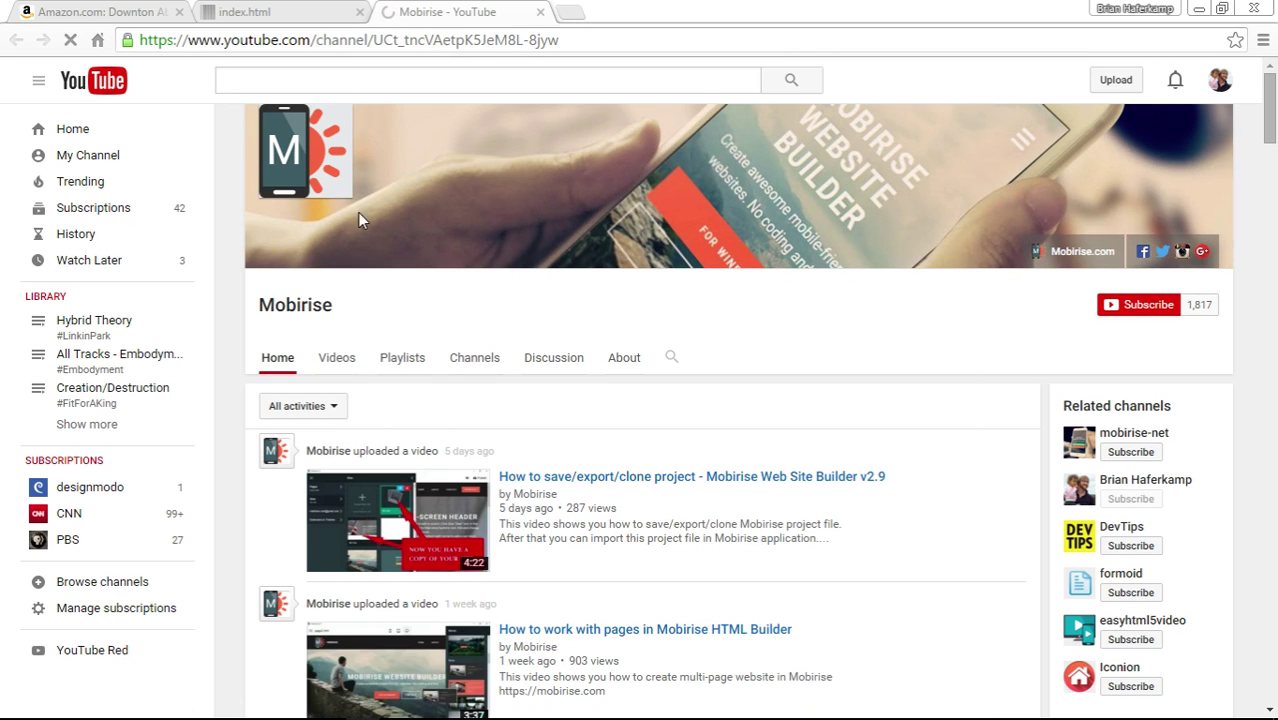
pyautogui.click(540, 11)
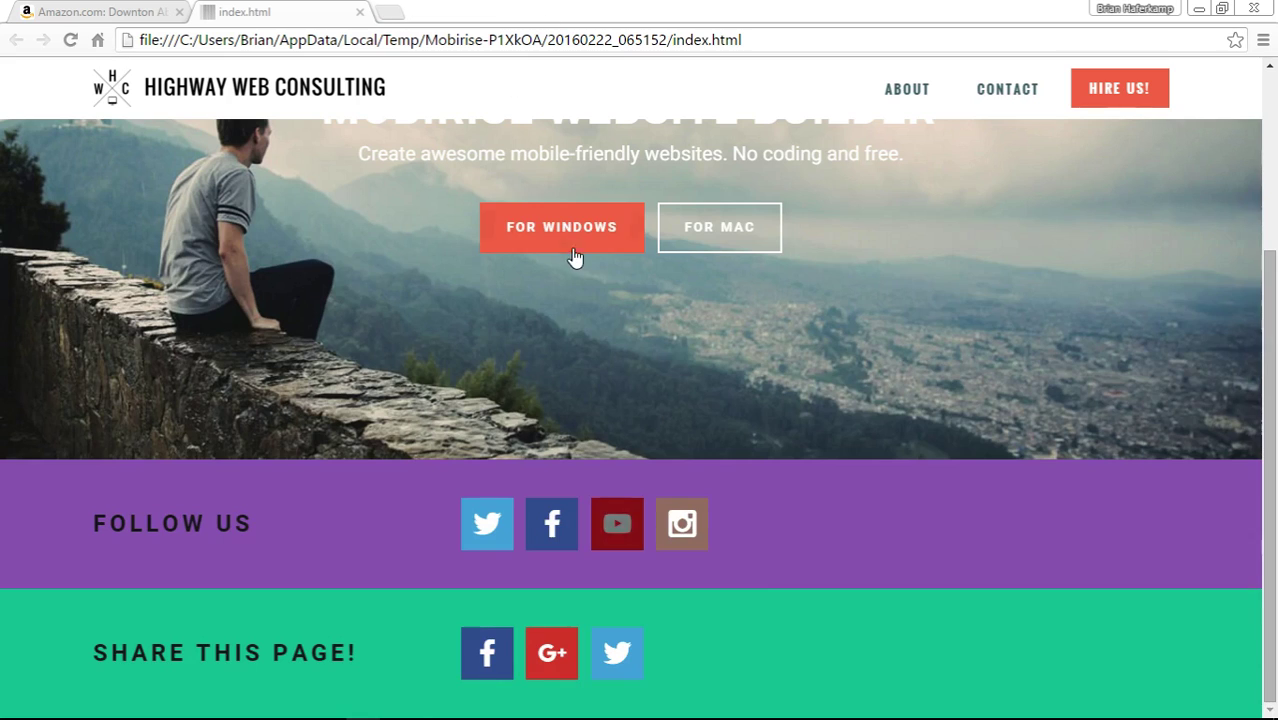
pyautogui.click(617, 655)
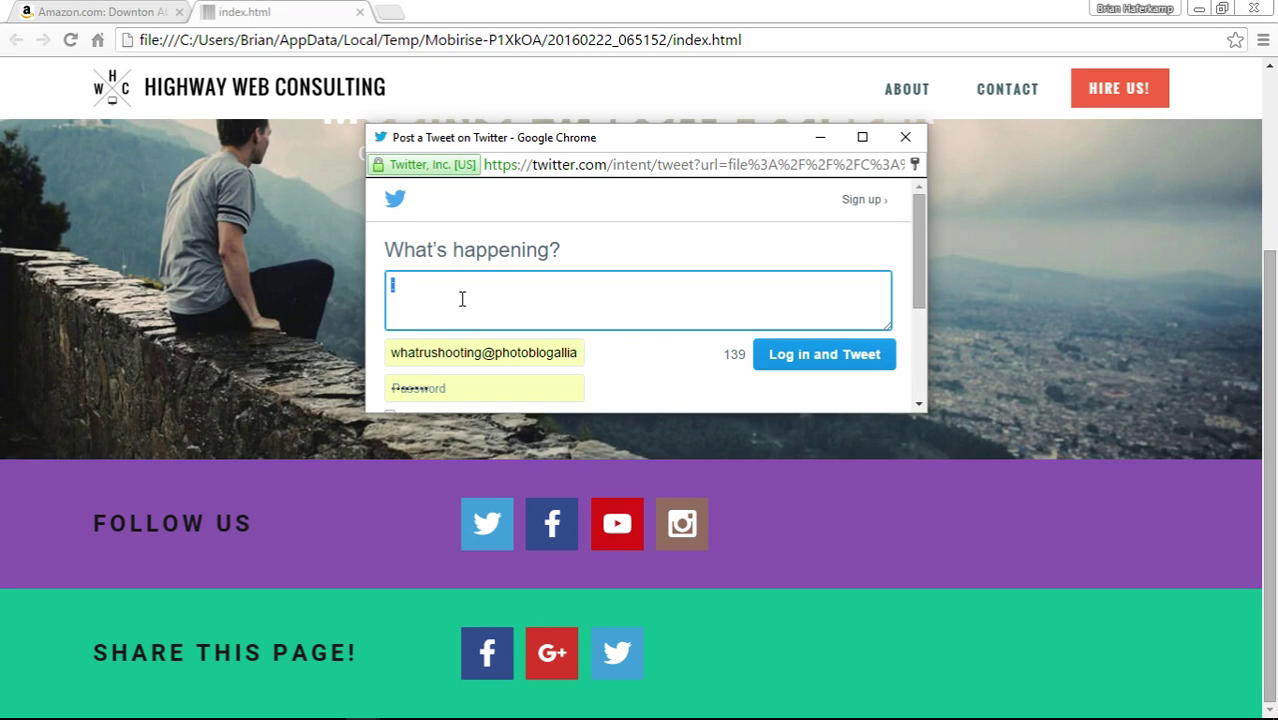
pyautogui.scroll(-1, 635, 312)
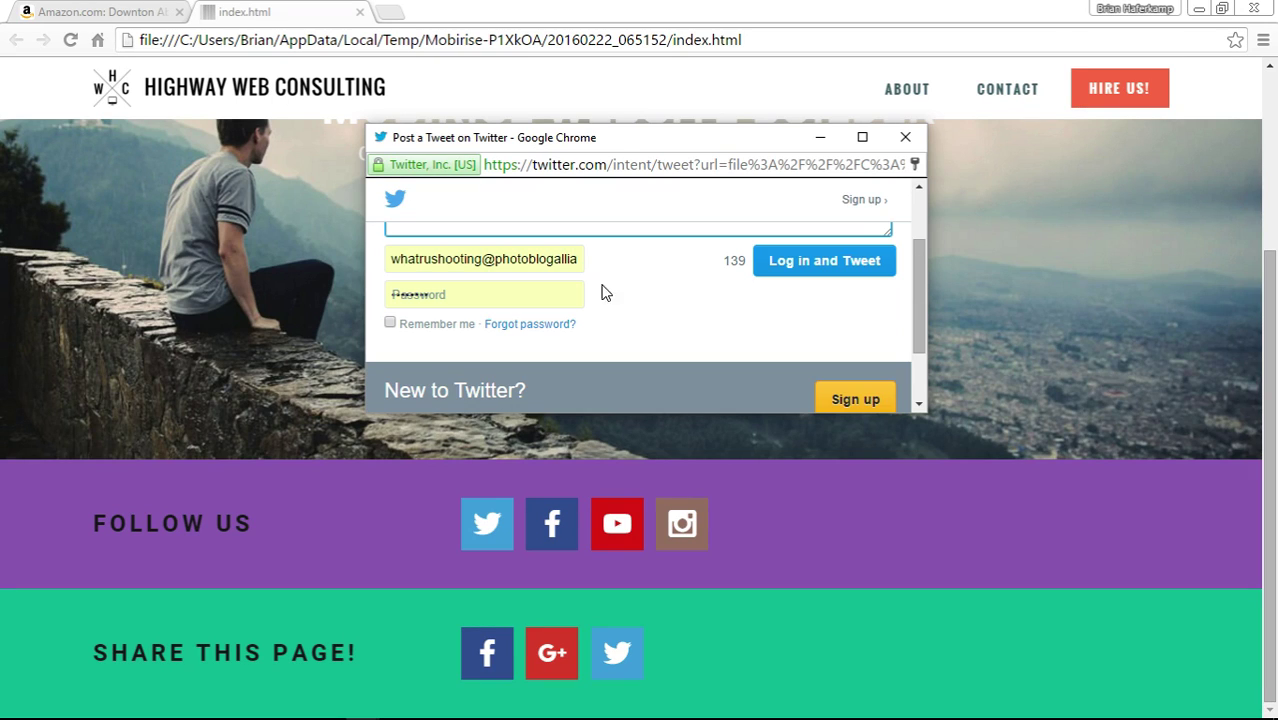
pyautogui.click(570, 260)
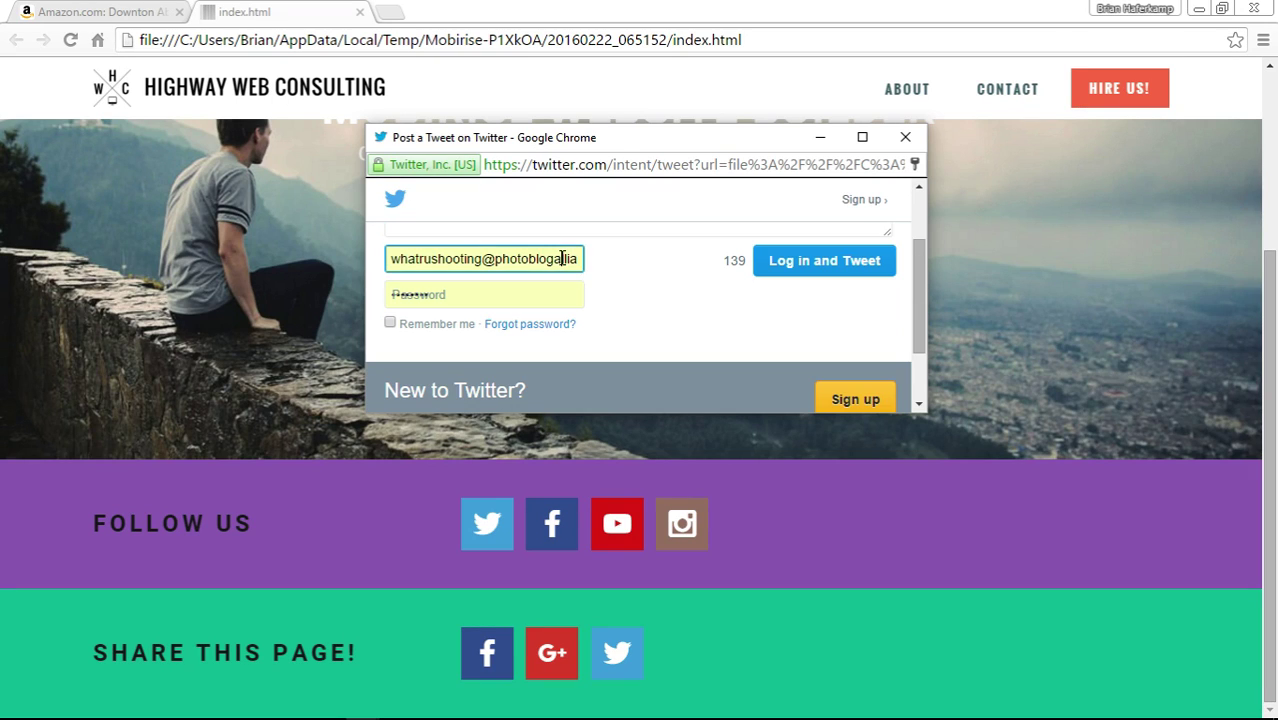
pyautogui.click(700, 312)
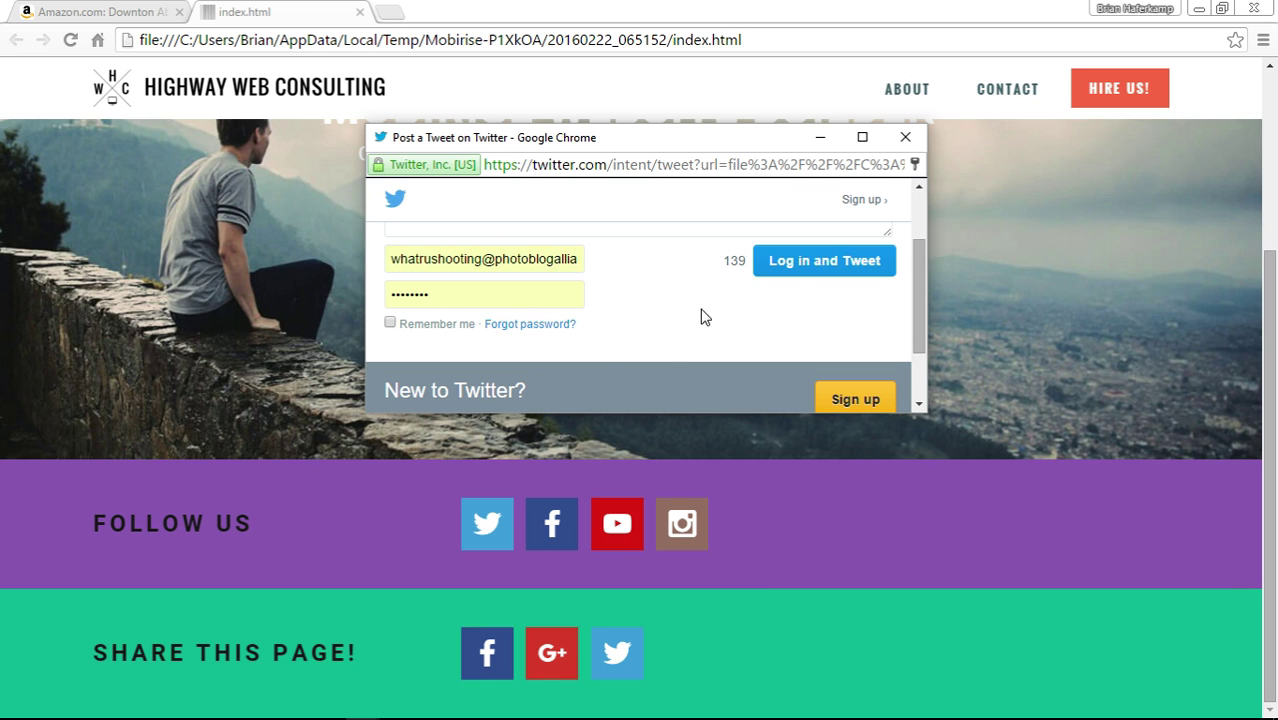
pyautogui.click(906, 138)
# Test the Facebook and Google+ share icons in the preview and close the sharing window
pyautogui.click(490, 658)
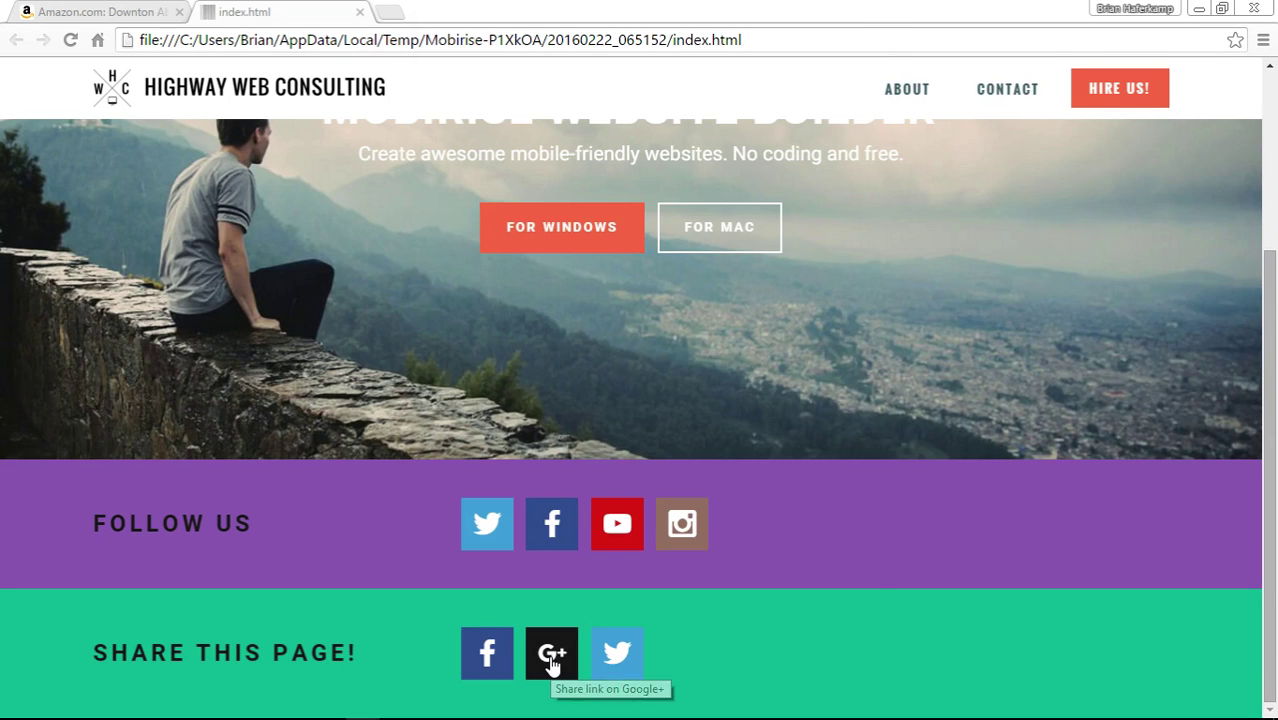
pyautogui.click(552, 666)
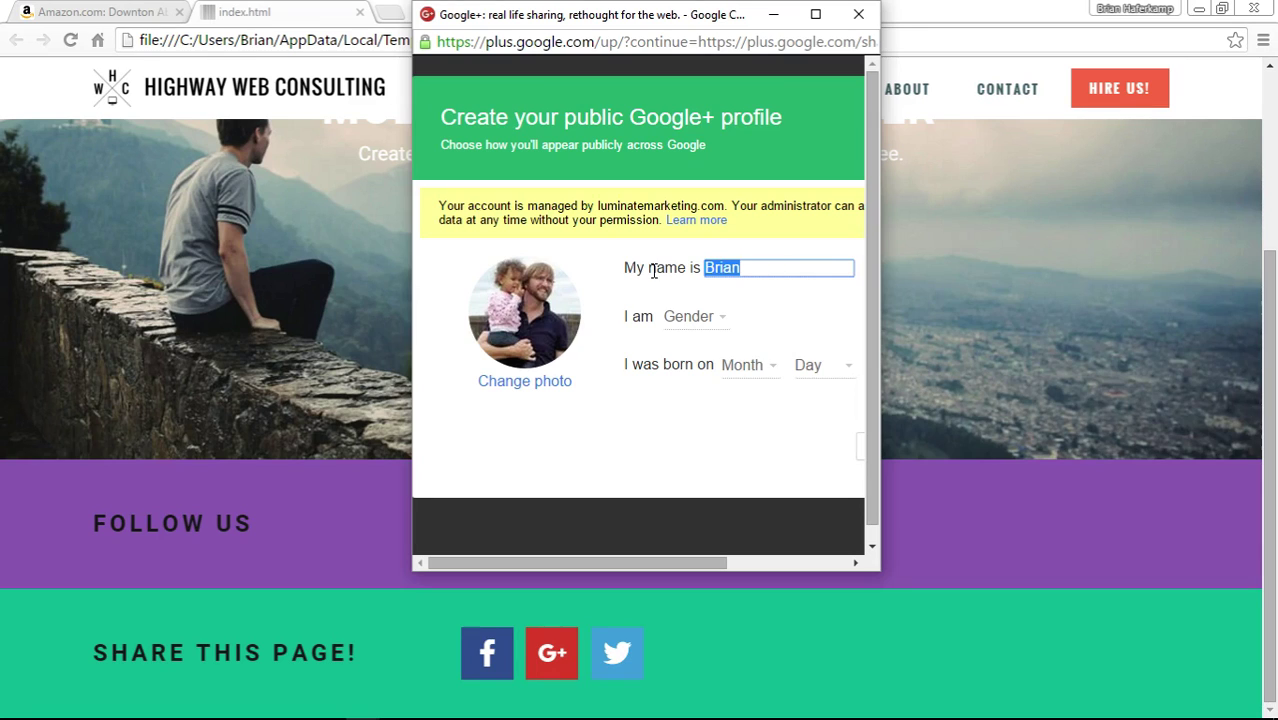
pyautogui.click(858, 14)
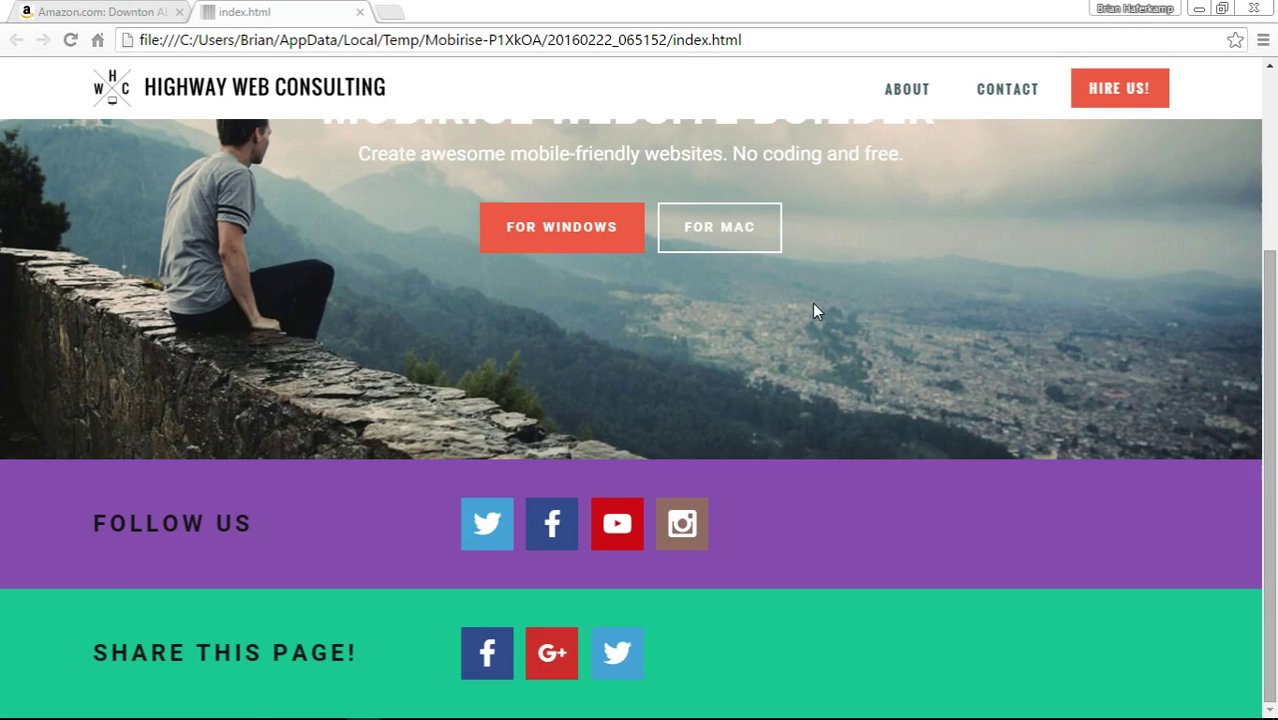
# Close the page preview in the browser and return to Mobirise
pyautogui.scroll(2, 812, 305)
pyautogui.scroll(-2, 740, 400)
pyautogui.click(360, 12)
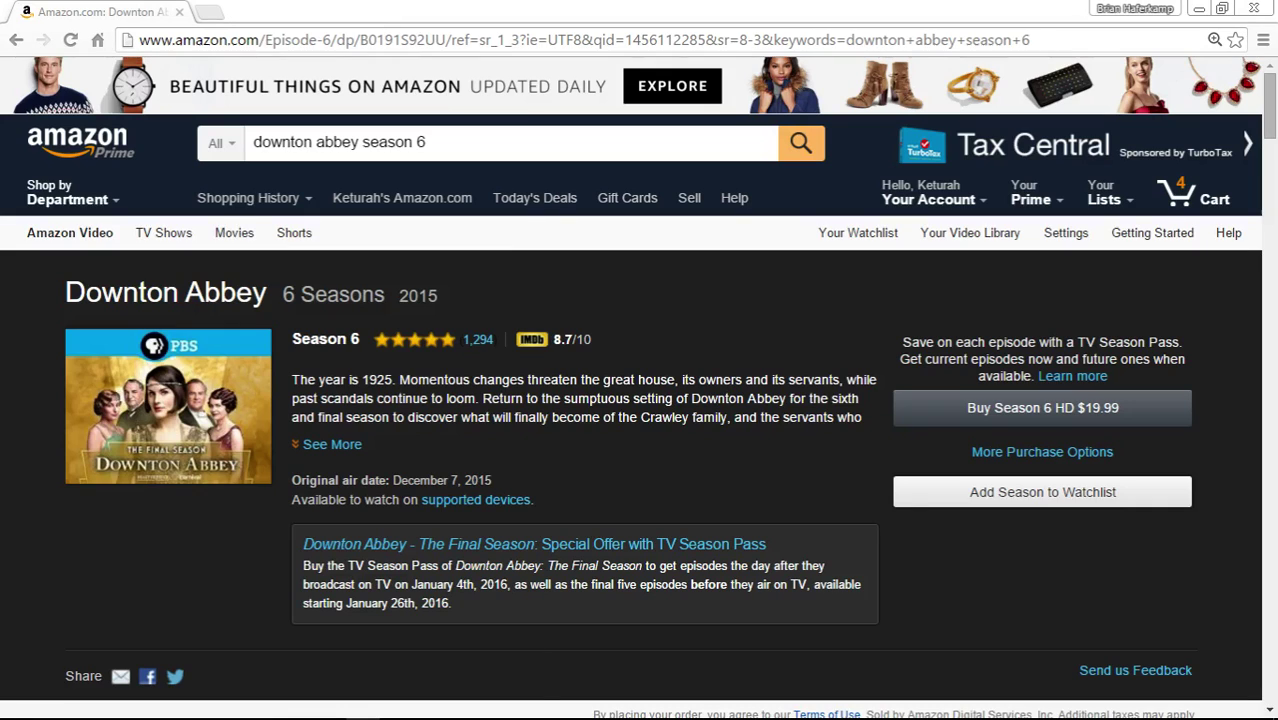
pyautogui.click(430, 706)
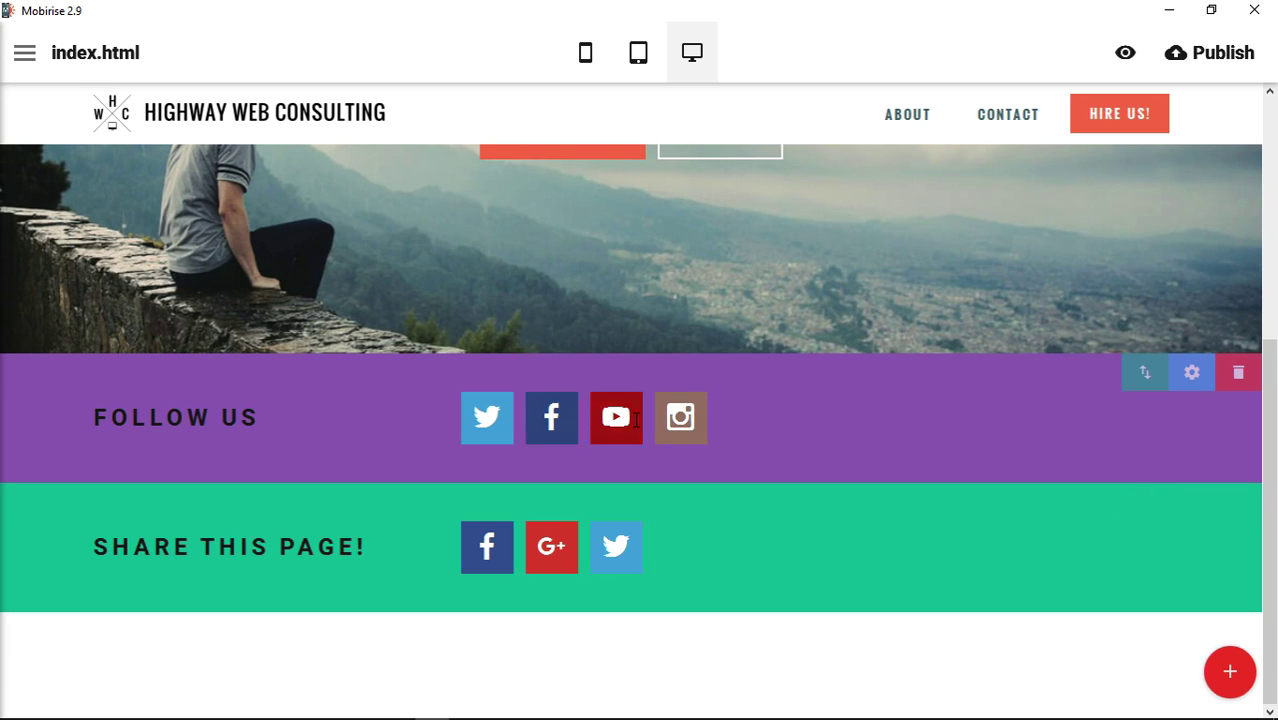
# Open the block library and browse to the Pricing Tables section
pyautogui.click(1229, 672)
pyautogui.scroll(-1, 1179, 535)
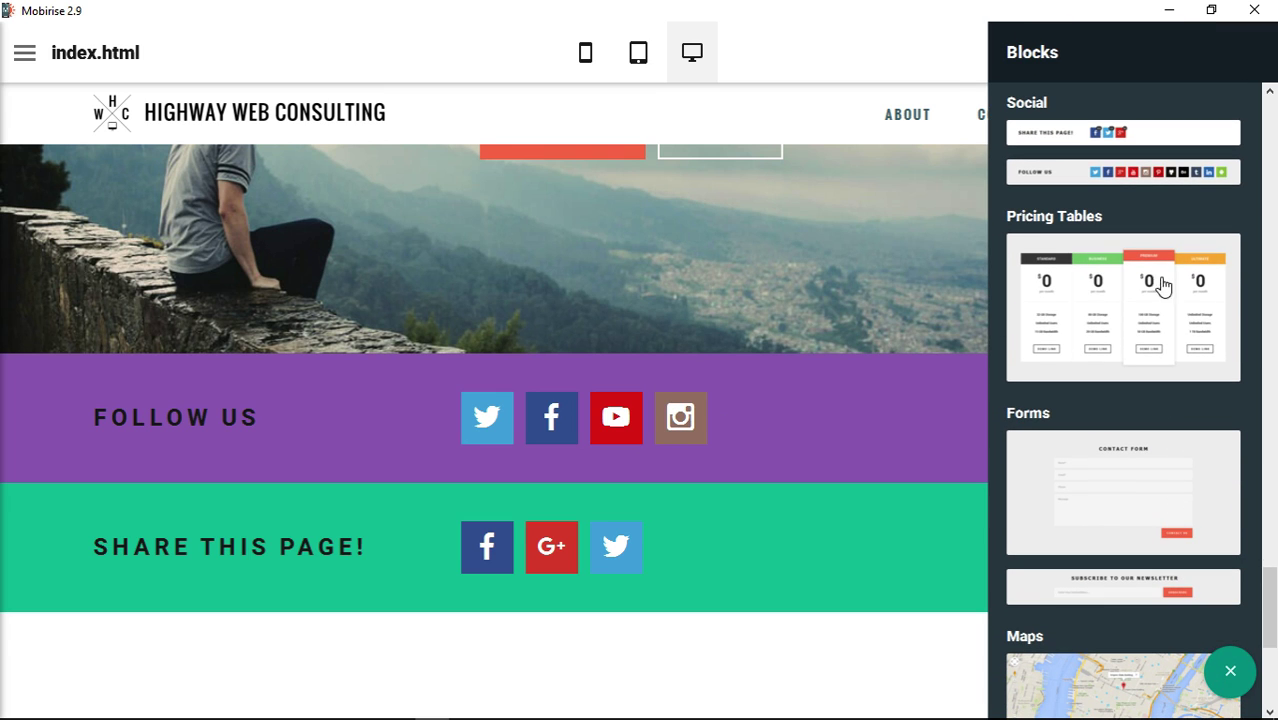